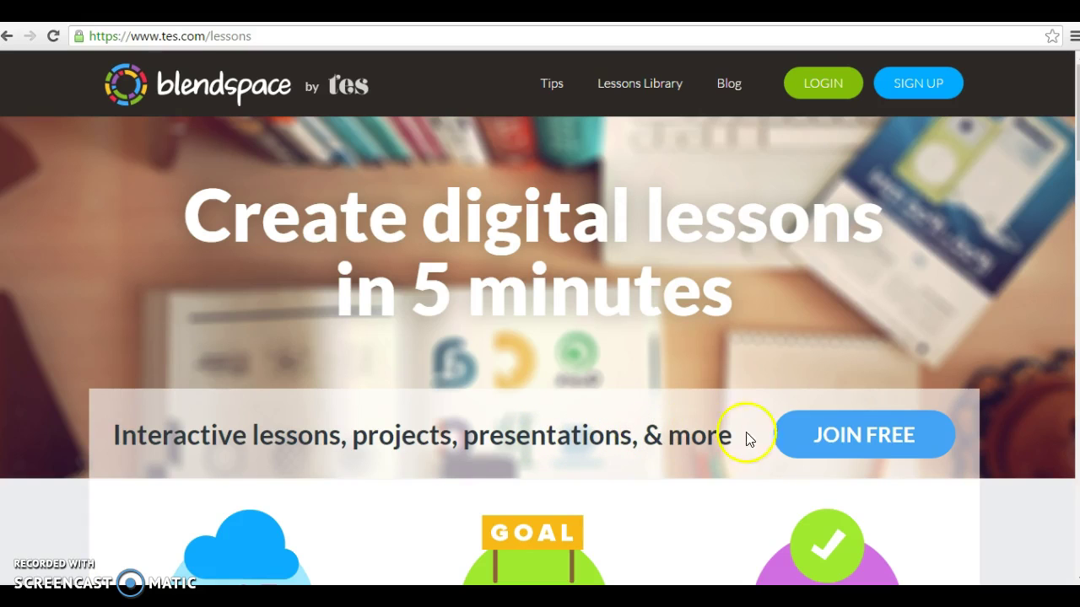
# - Start a free sign-up as a teacher, view the registration form and return to the role selection
pyautogui.click(860, 437)
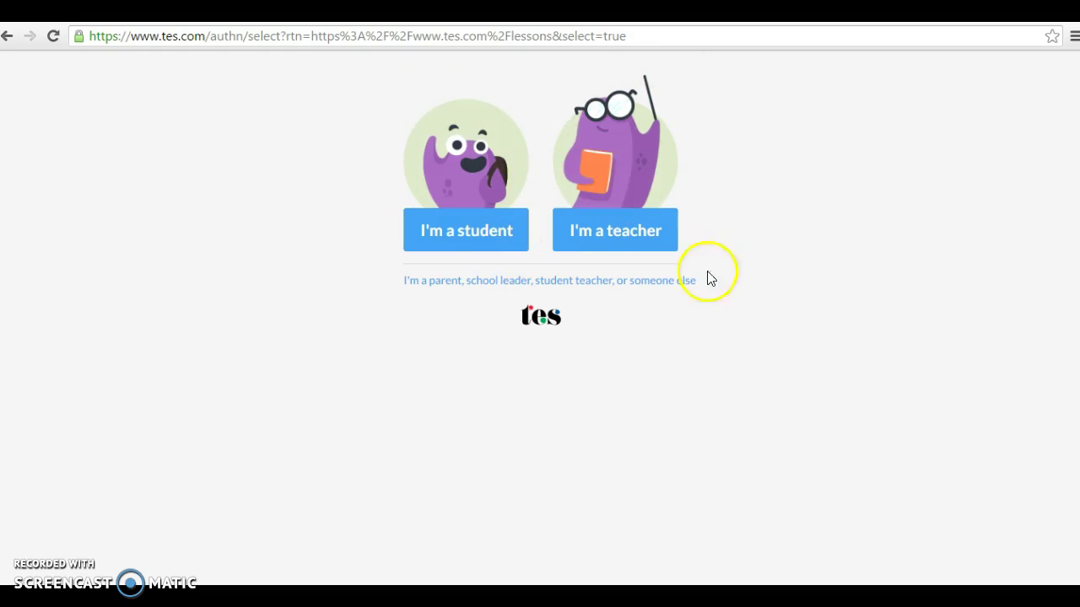
pyautogui.click(597, 232)
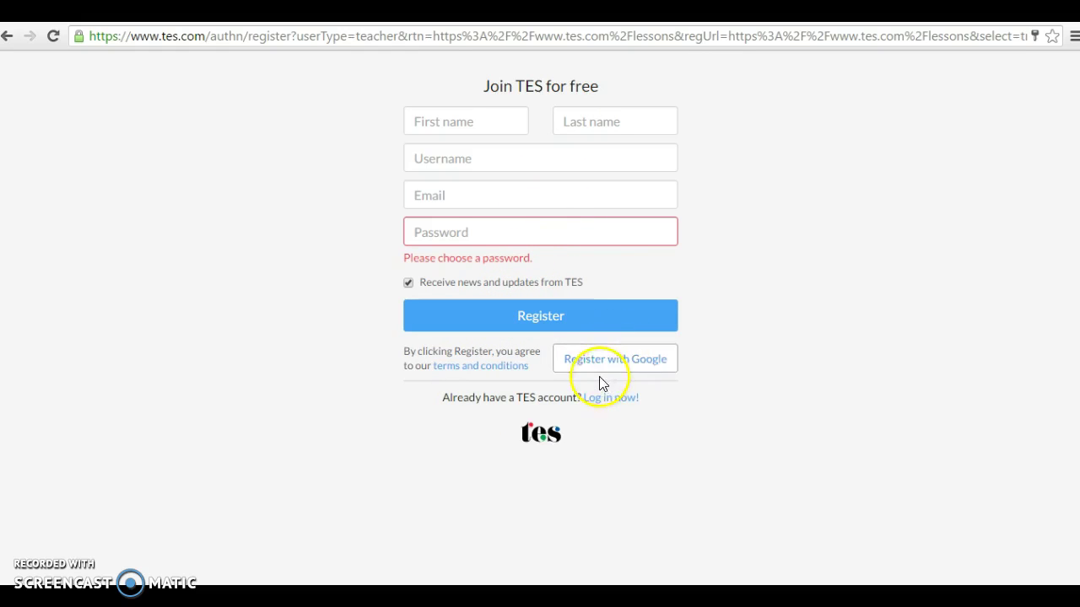
pyautogui.click(386, 475)
pyautogui.hotkey('alt', 'Left')
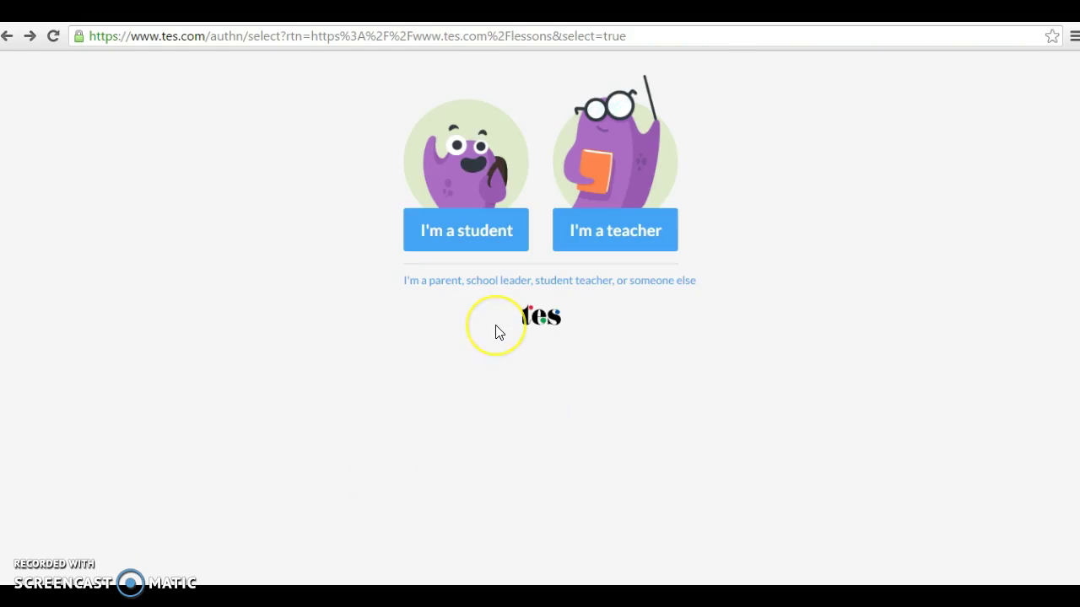
# - View the student registration form and return to the Blendspace home page
pyautogui.click(477, 330)
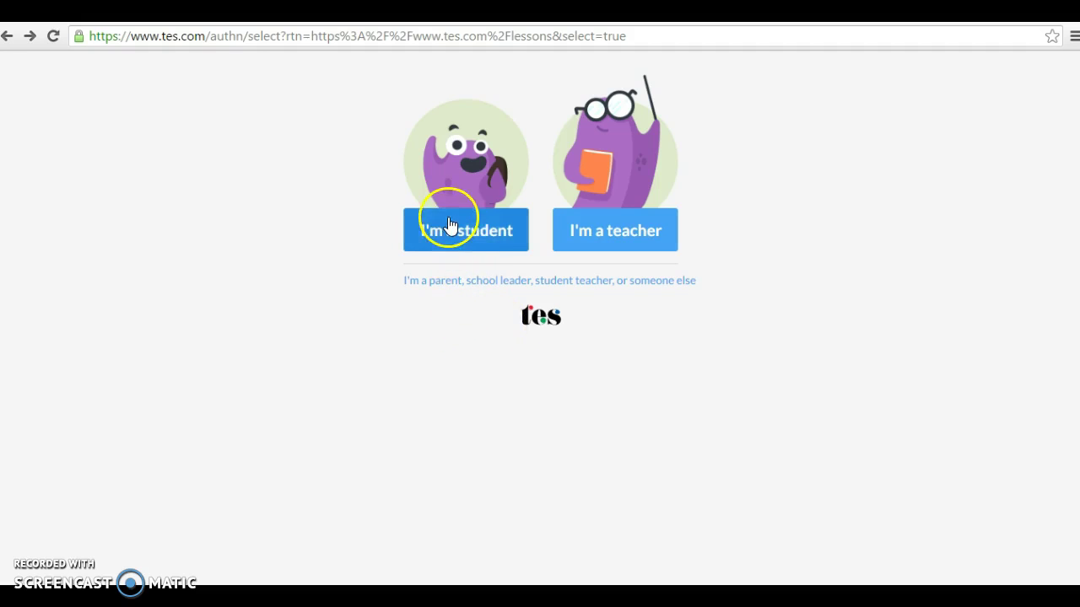
pyautogui.click(454, 292)
pyautogui.click(485, 226)
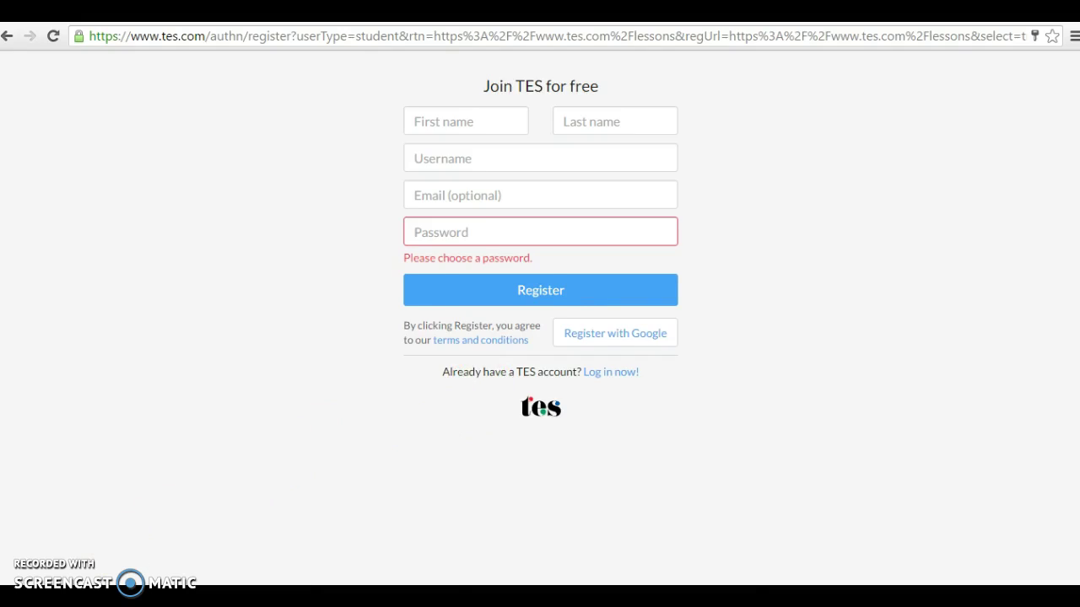
pyautogui.hotkey('alt', 'Left')
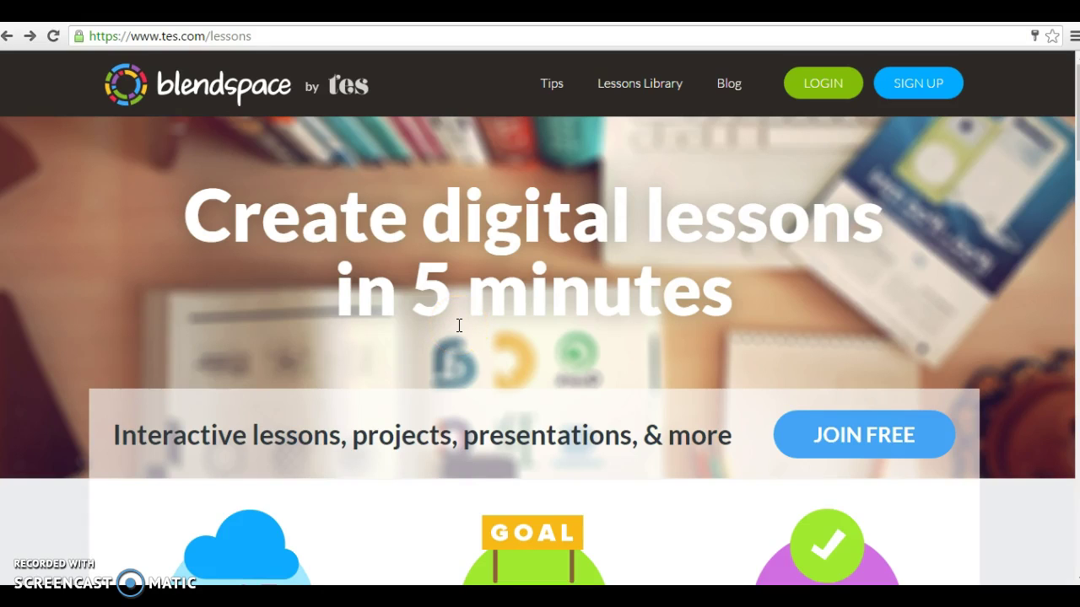
# - Log in to the existing account with the prefilled credentials to reach the dashboard
pyautogui.click(812, 94)
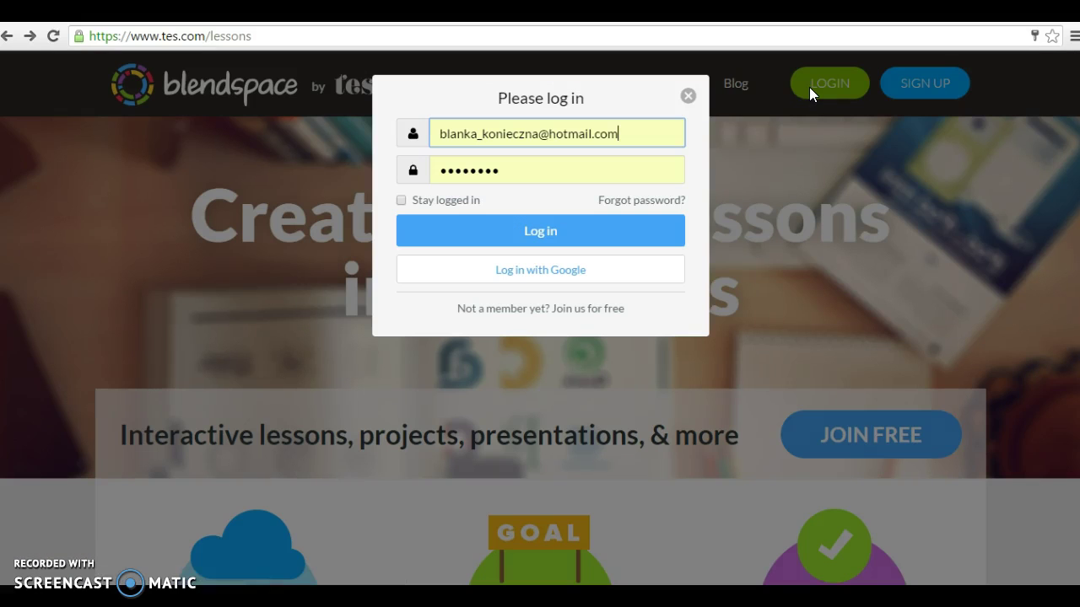
pyautogui.click(574, 240)
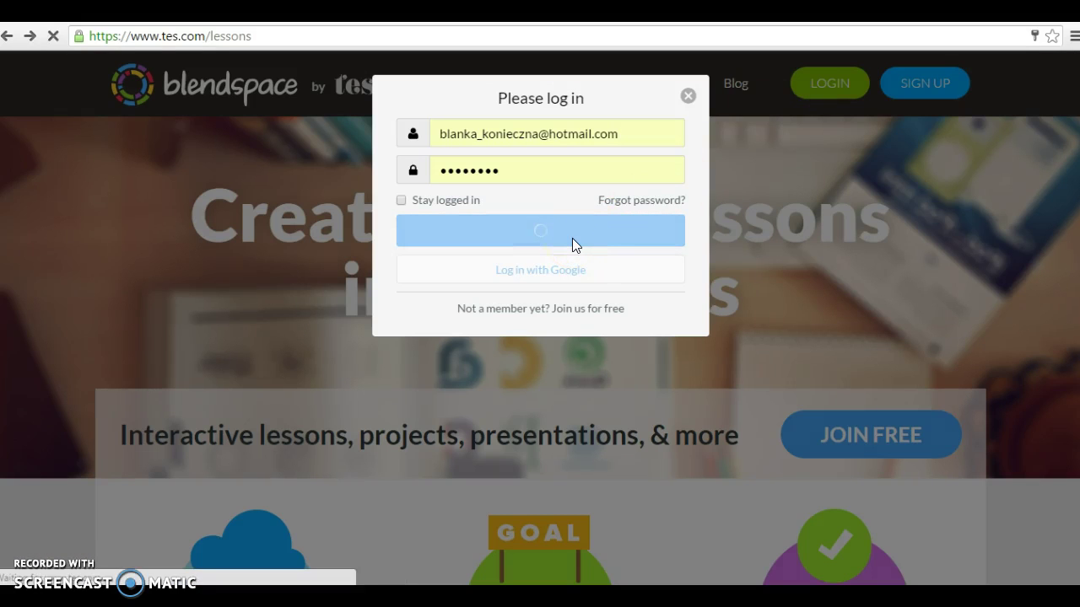
pyautogui.click(531, 266)
pyautogui.click(83, 550)
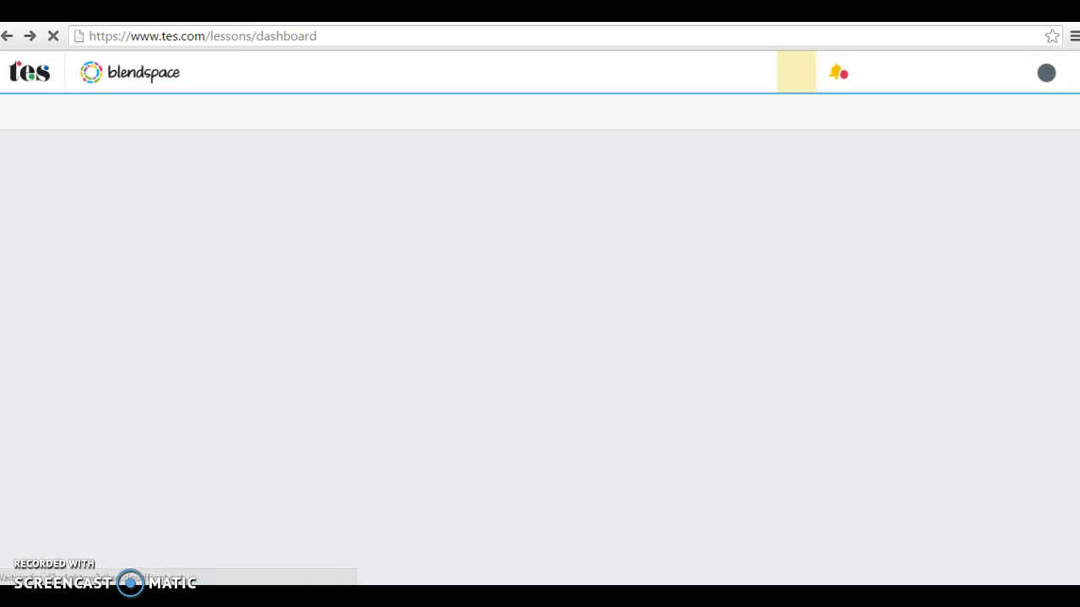
pyautogui.click(97, 501)
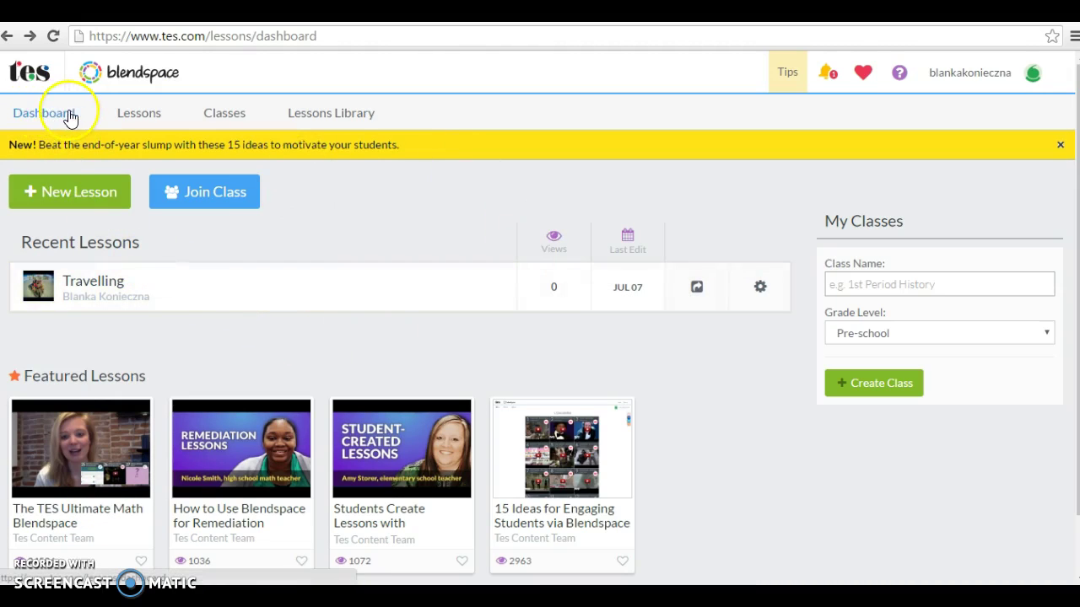
# - Look over the Lessons page, and the Classes page with its form for creating a class
pyautogui.click(148, 119)
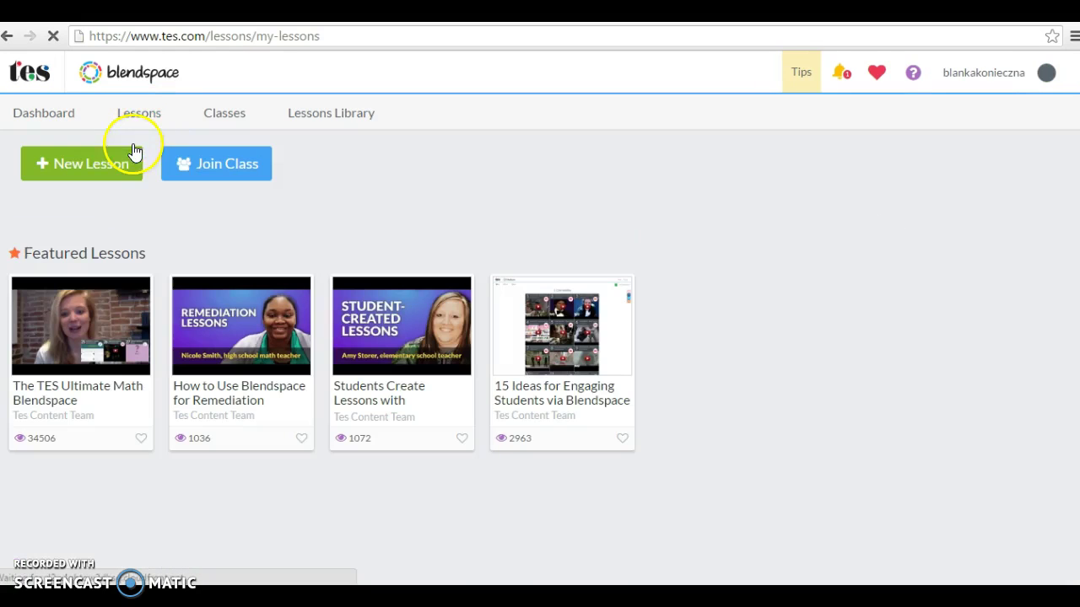
pyautogui.click(120, 121)
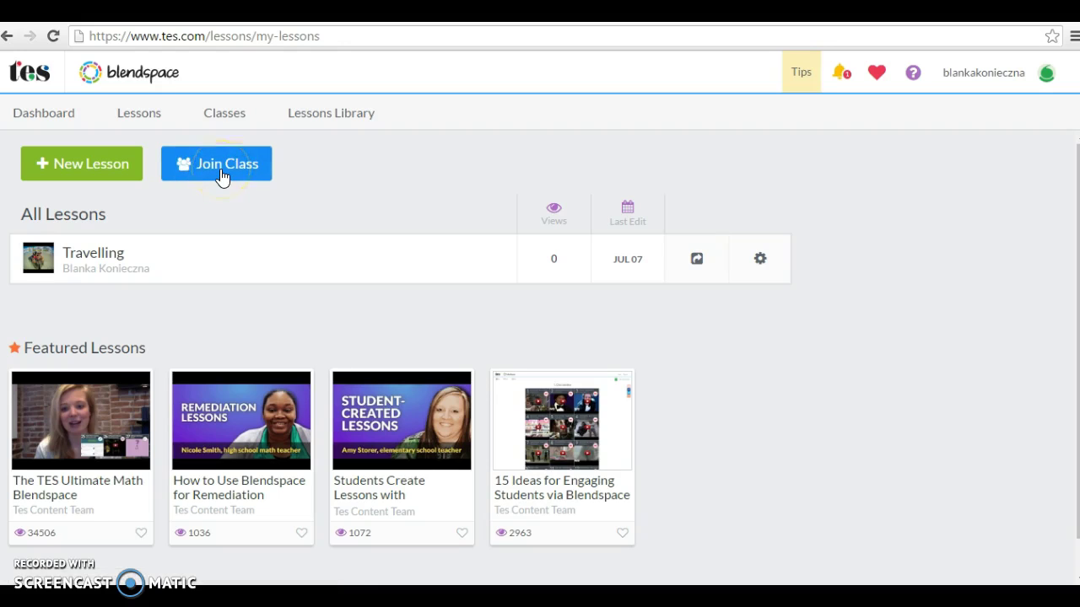
pyautogui.click(135, 169)
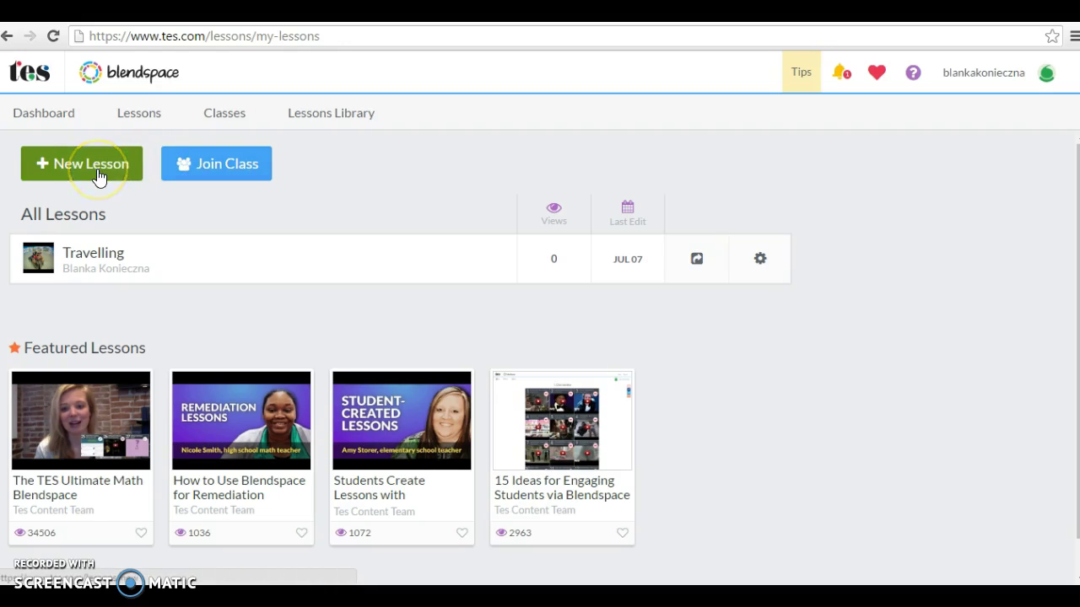
pyautogui.click(224, 115)
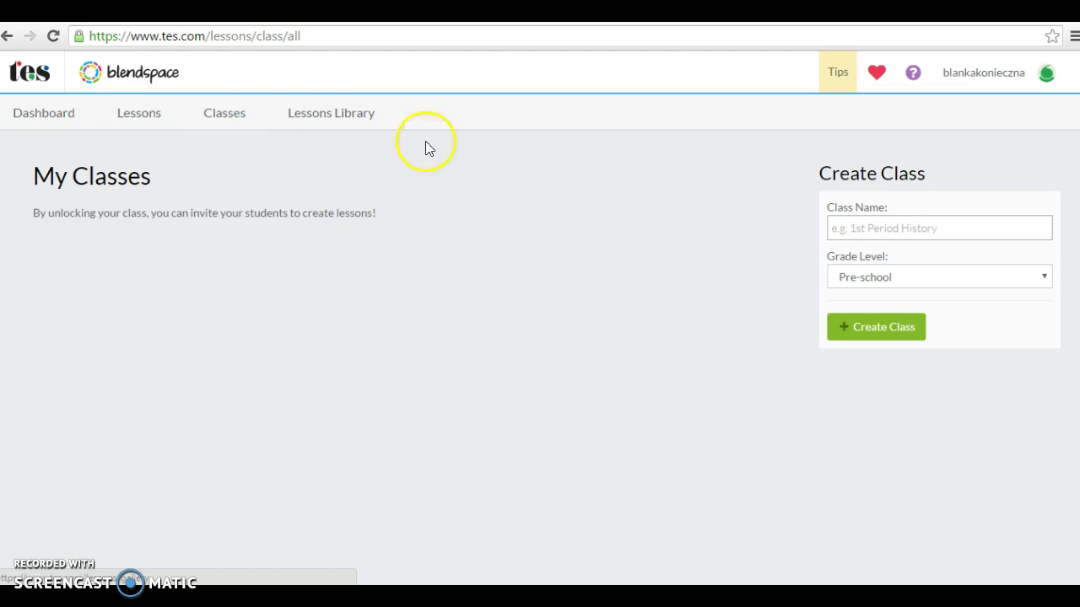
pyautogui.click(903, 228)
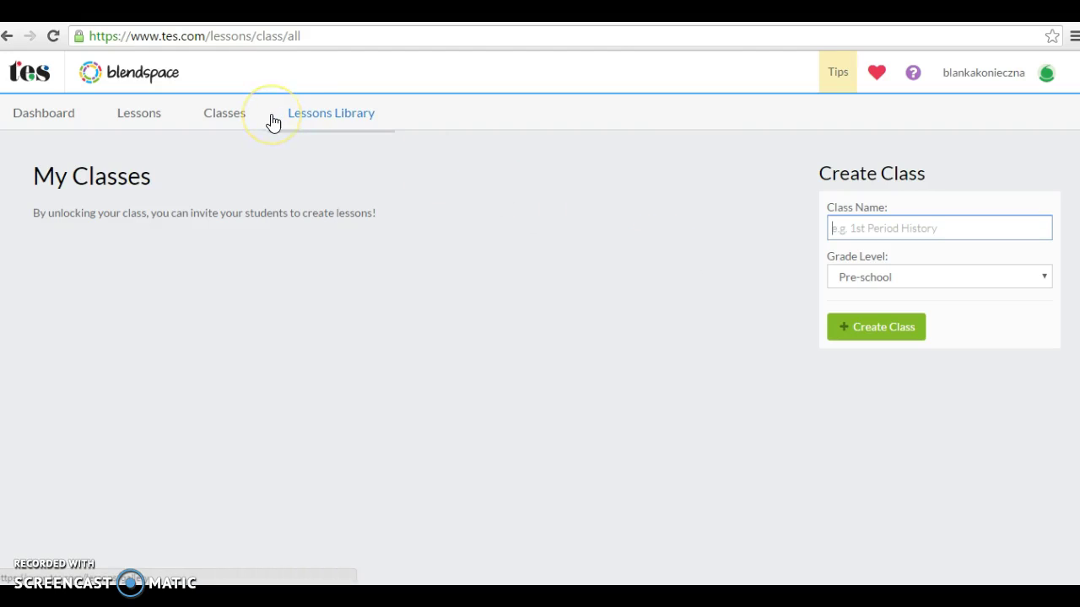
# - Open the Lessons Library and browse the featured lessons by subject, from Math down to Language Arts and Technology
pyautogui.click(335, 121)
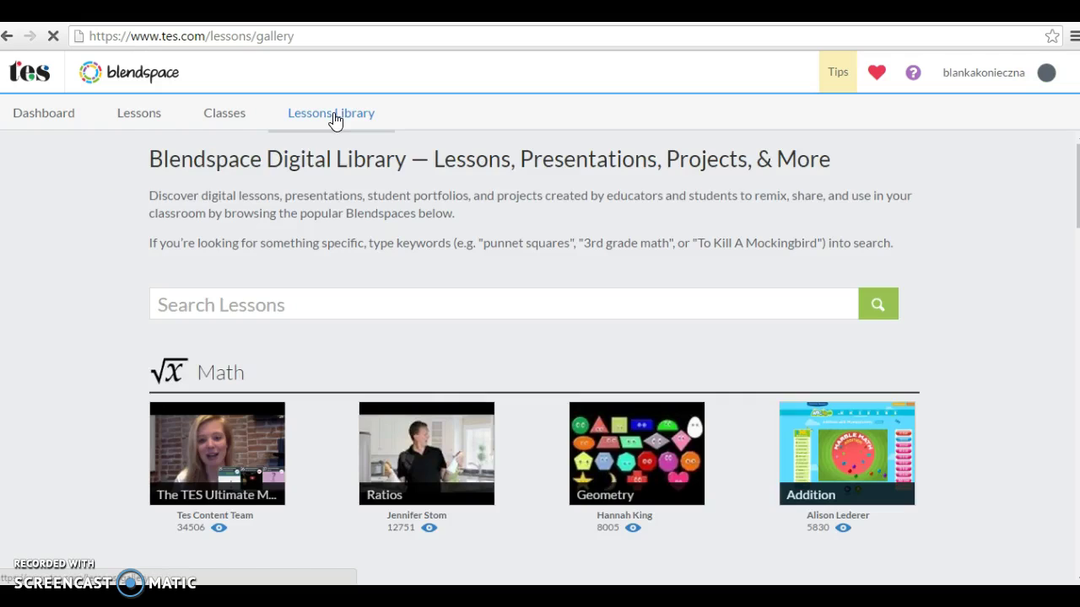
pyautogui.click(714, 125)
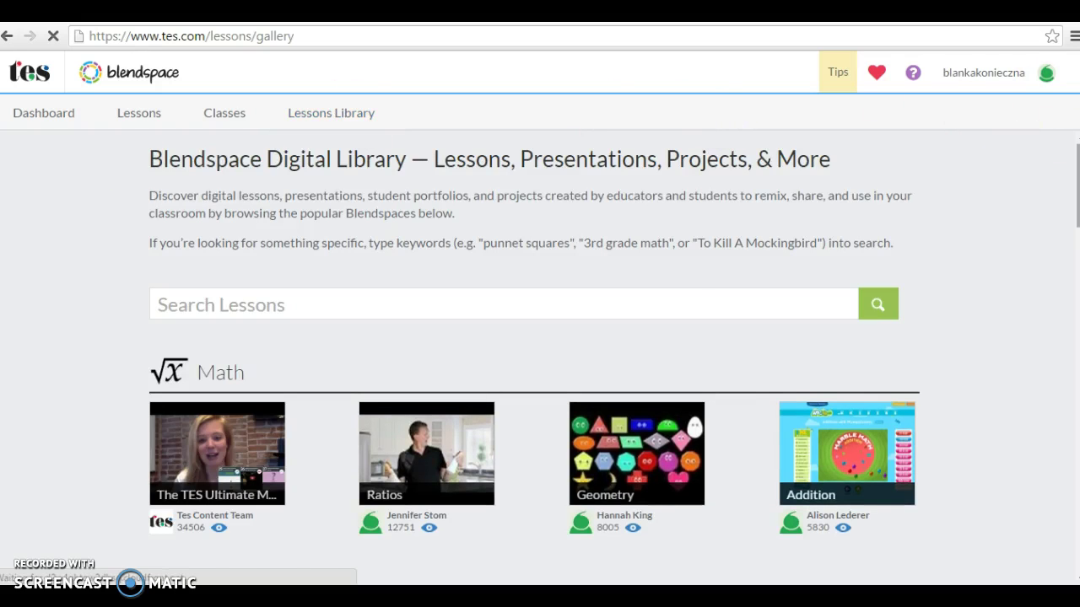
pyautogui.scroll(-2, 534, 354)
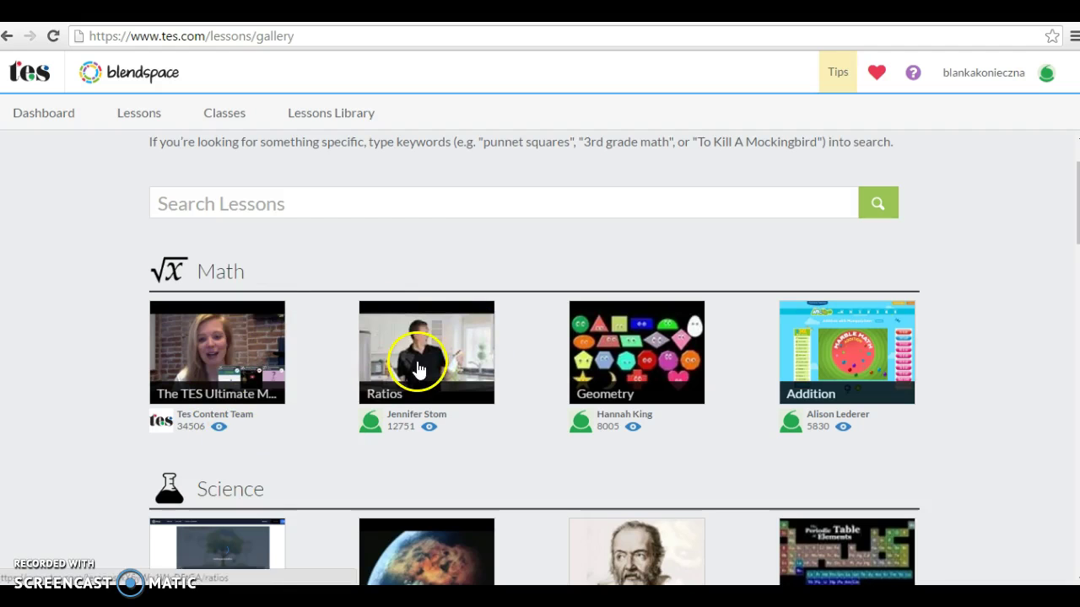
pyautogui.scroll(-4, 79, 351)
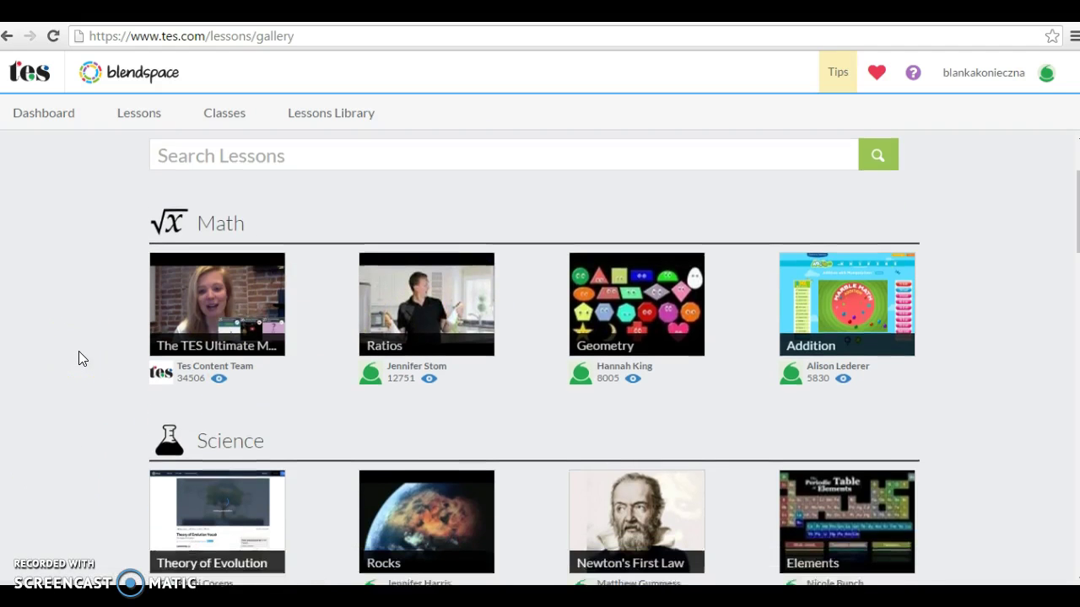
pyautogui.scroll(-2, 79, 352)
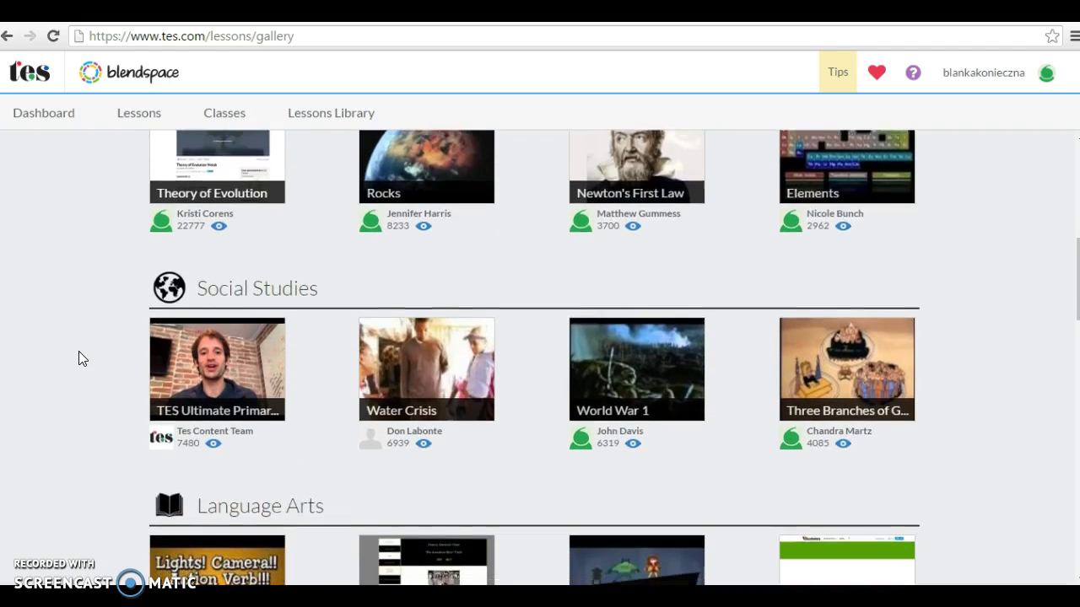
pyautogui.scroll(-1, 78, 353)
pyautogui.scroll(-1, 78, 351)
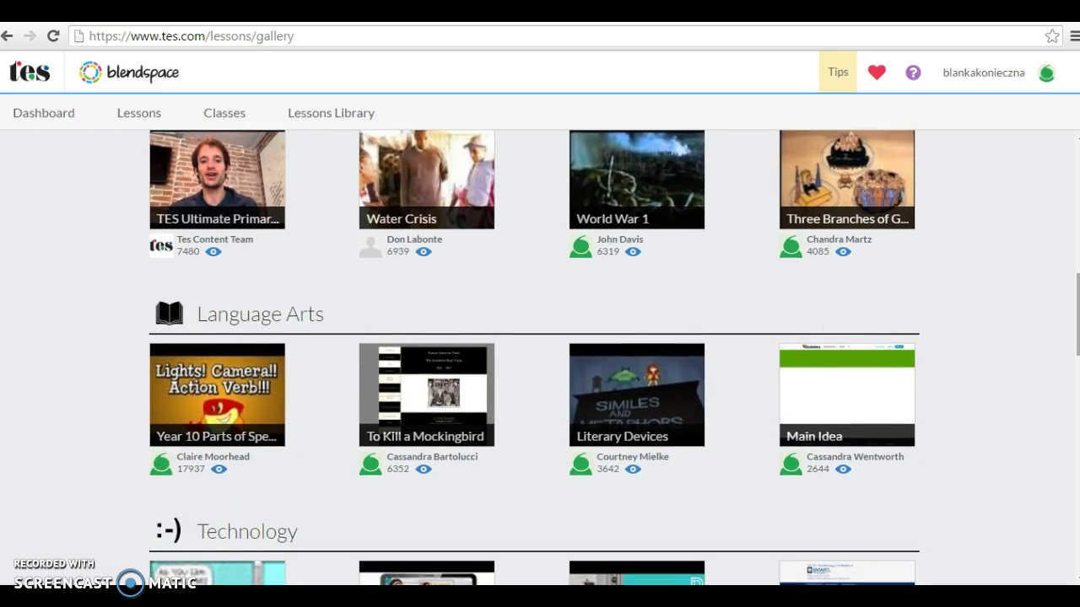
# - Search the Lessons Library for "Simple Past" and look through the resulting lessons
pyautogui.scroll(10, 540, 354)
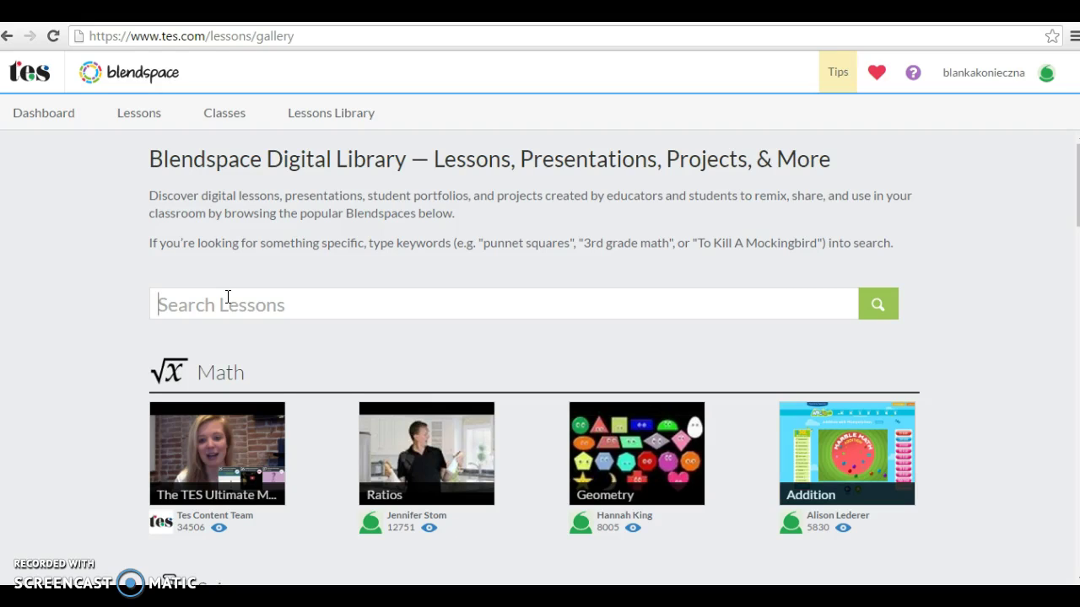
pyautogui.write('Simple Past')
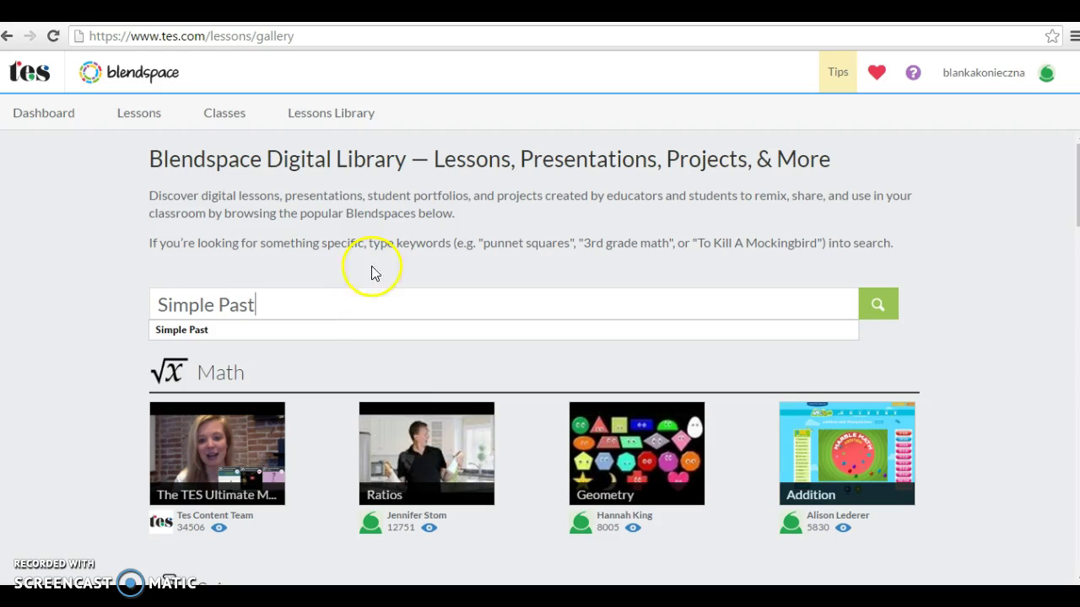
pyautogui.click(881, 305)
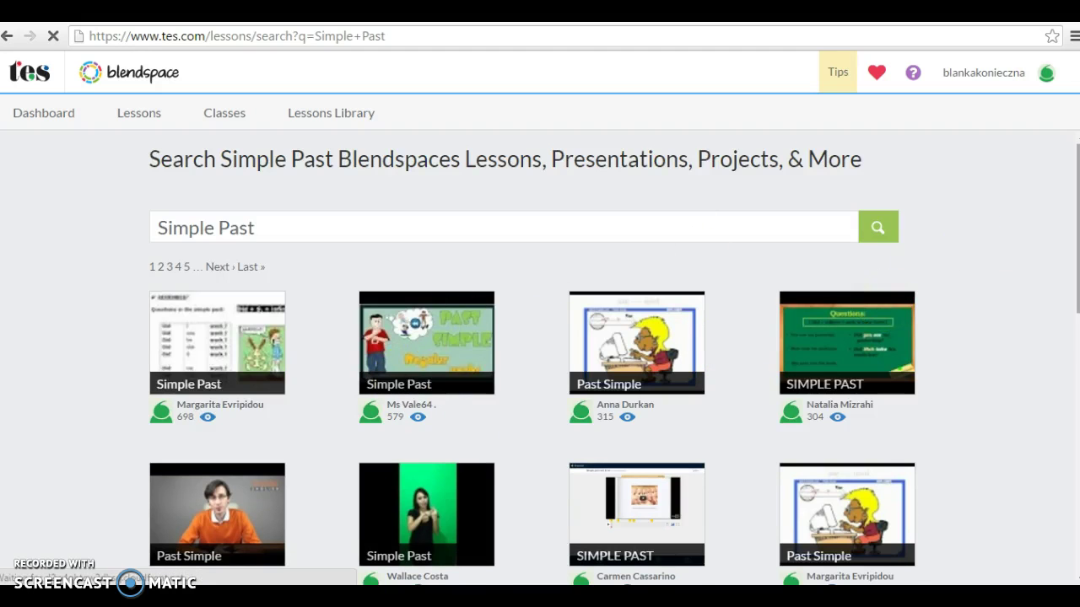
pyautogui.scroll(-2, 540, 355)
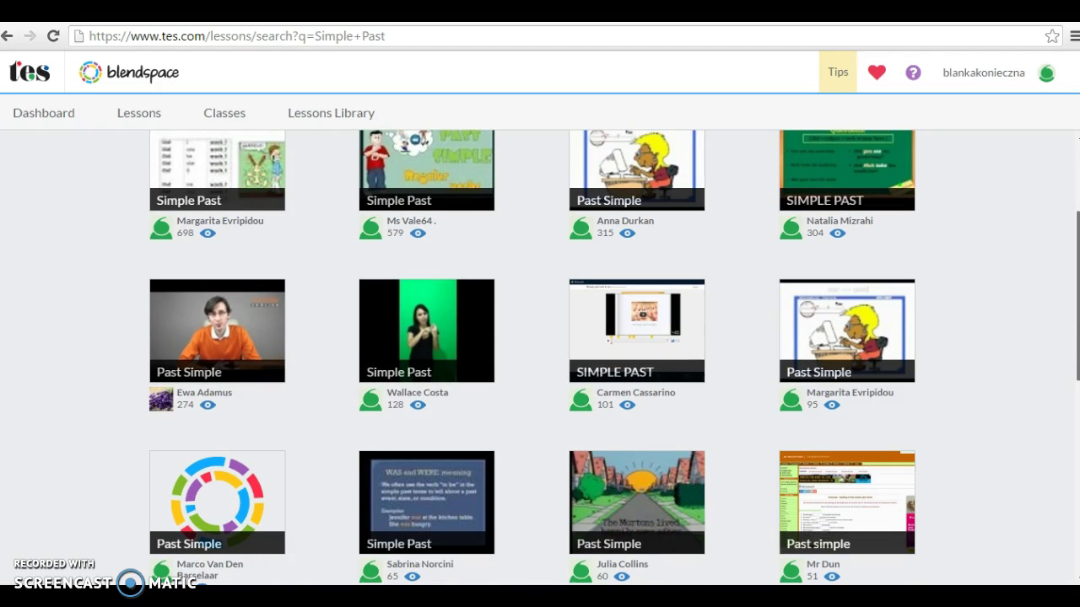
pyautogui.scroll(-1, 540, 355)
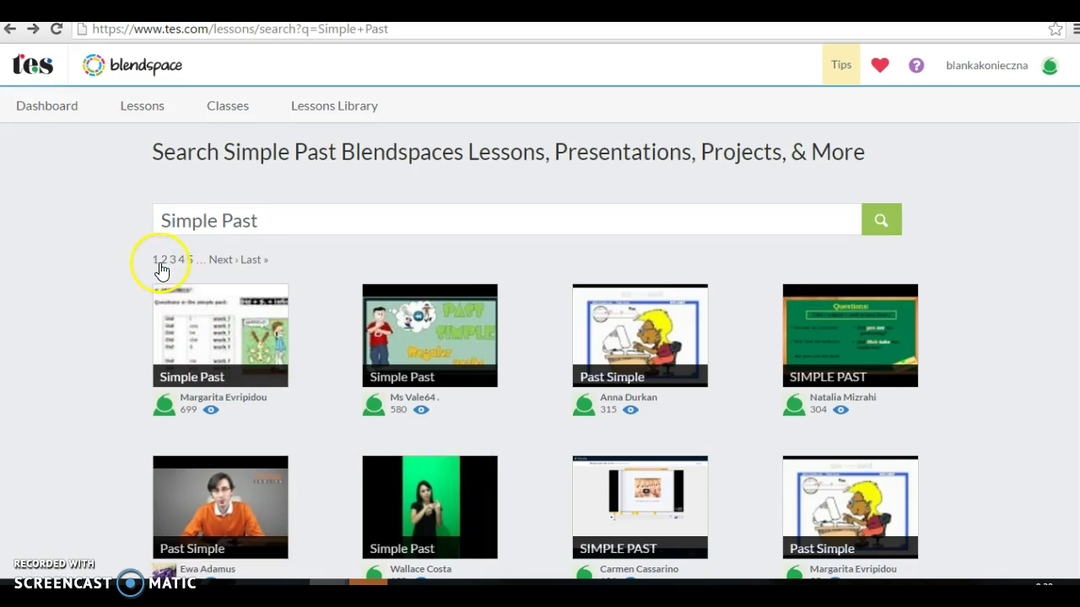
# - Open the second "Simple Past" lesson in the search results and examine its six resource tiles
pyautogui.click(429, 341)
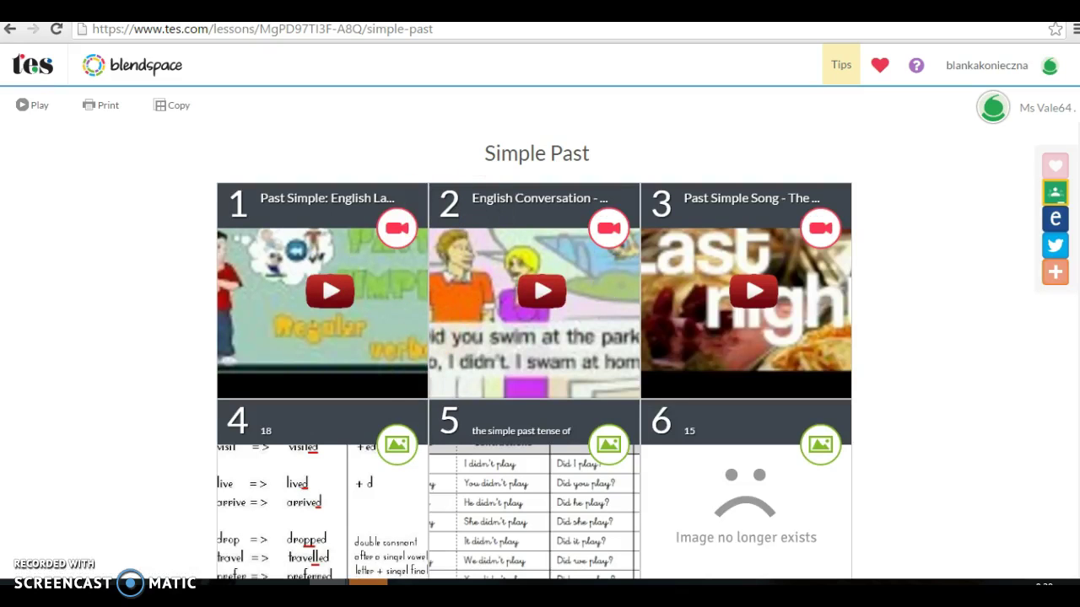
pyautogui.scroll(-2, 540, 338)
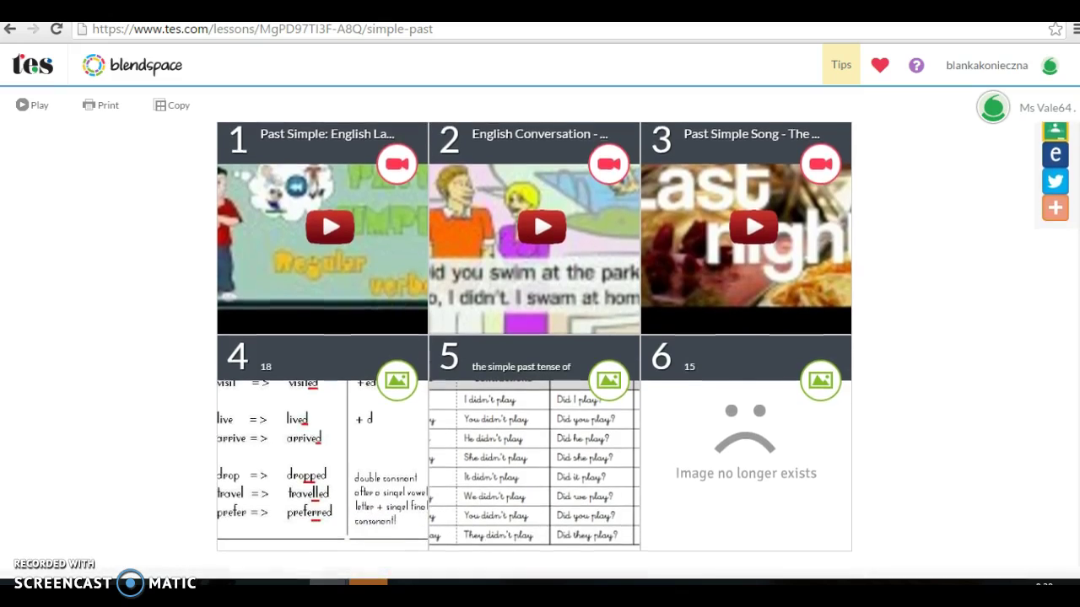
pyautogui.scroll(2, 540, 337)
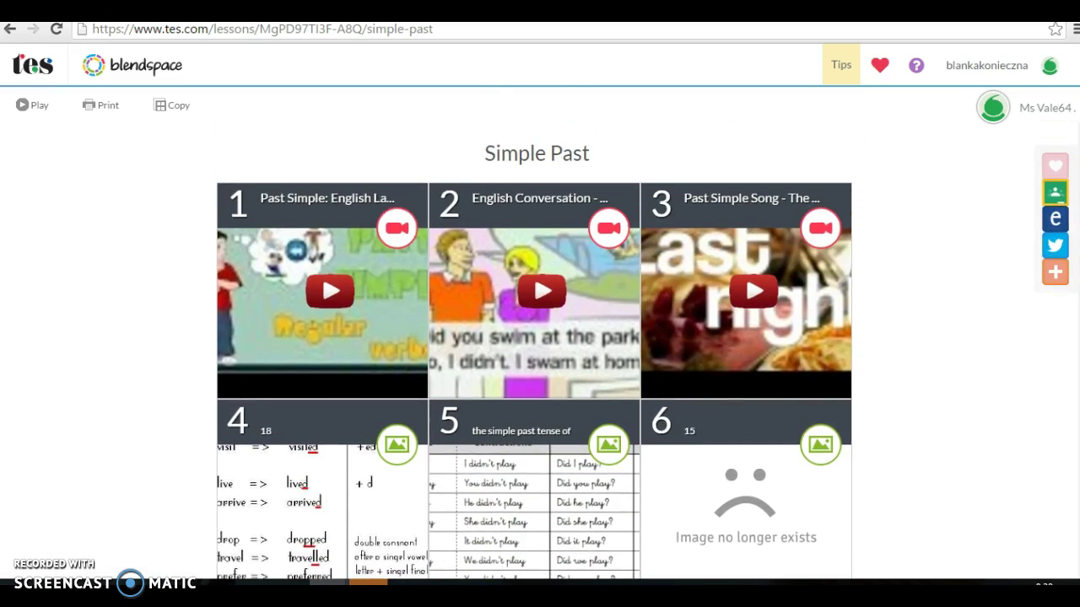
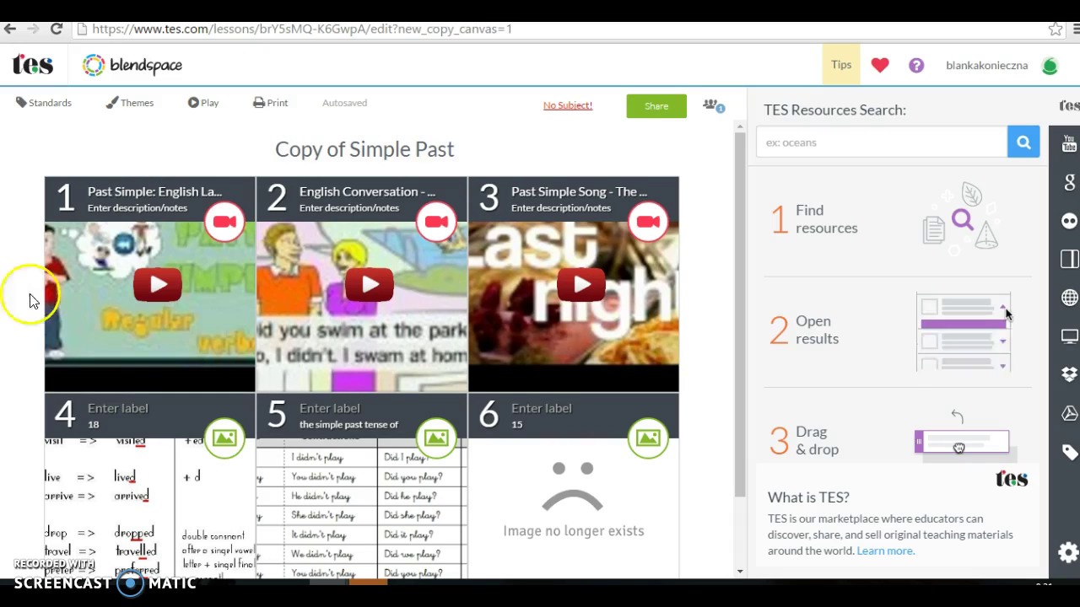
# - In the copied Simple Past lesson, swap the verb-ending image in tile 4 with the English Conversation video in tile 2
pyautogui.moveTo(264, 319)
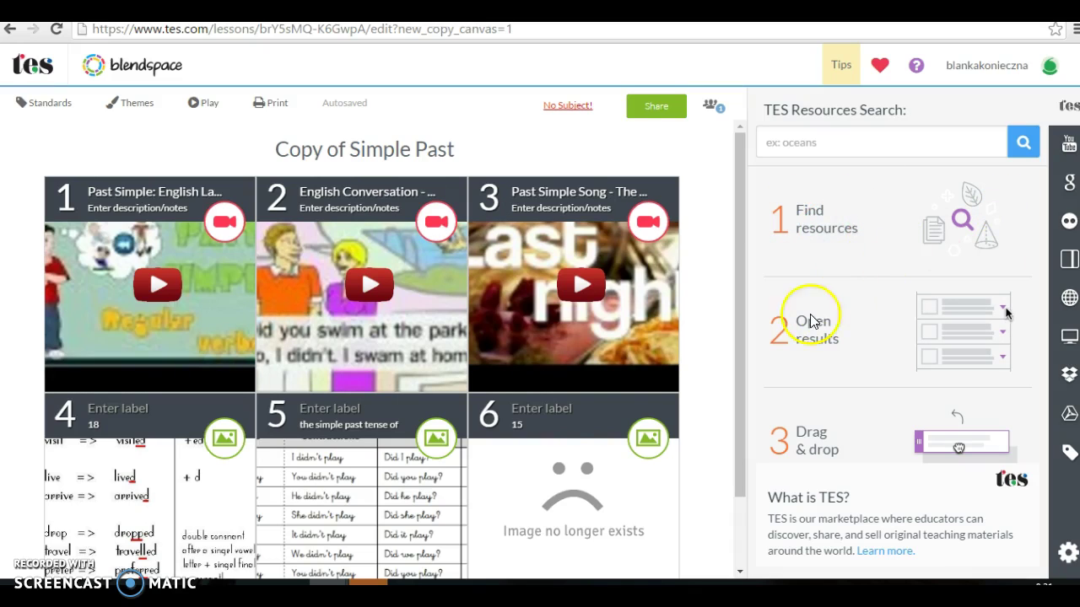
pyautogui.moveTo(739, 336); pyautogui.dragTo(739, 368)
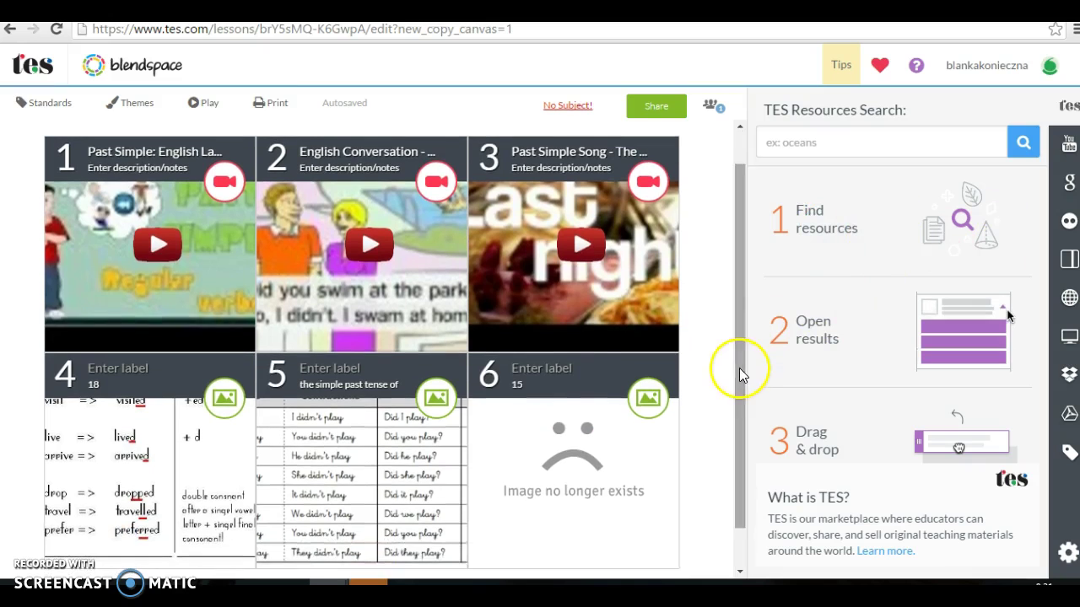
pyautogui.moveTo(133, 453); pyautogui.dragTo(301, 261)
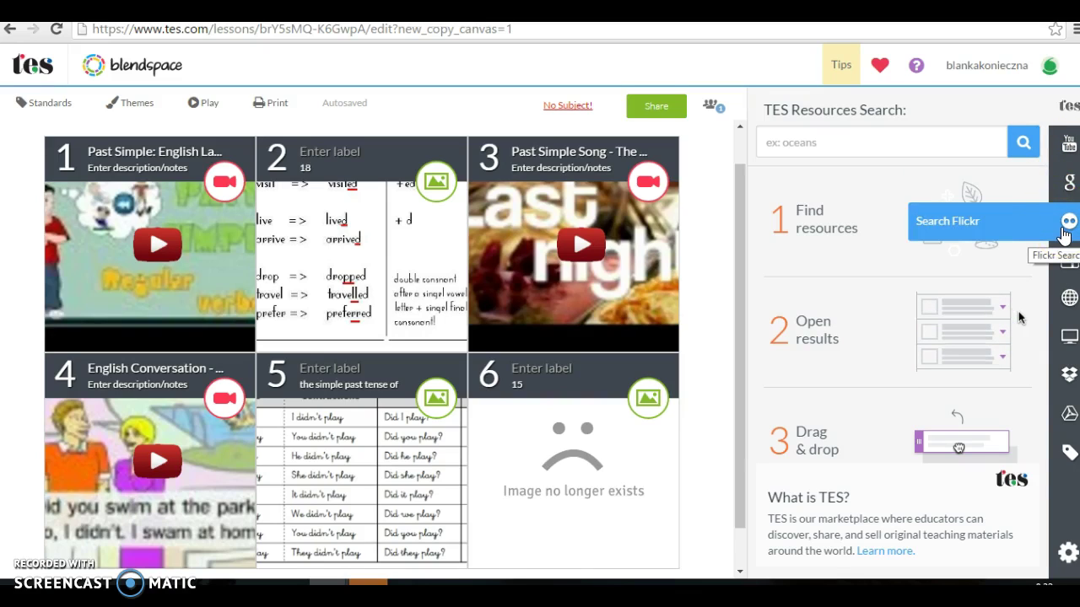
# - Open the resource source for adding a website link or iframe embed code
pyautogui.click(1067, 262)
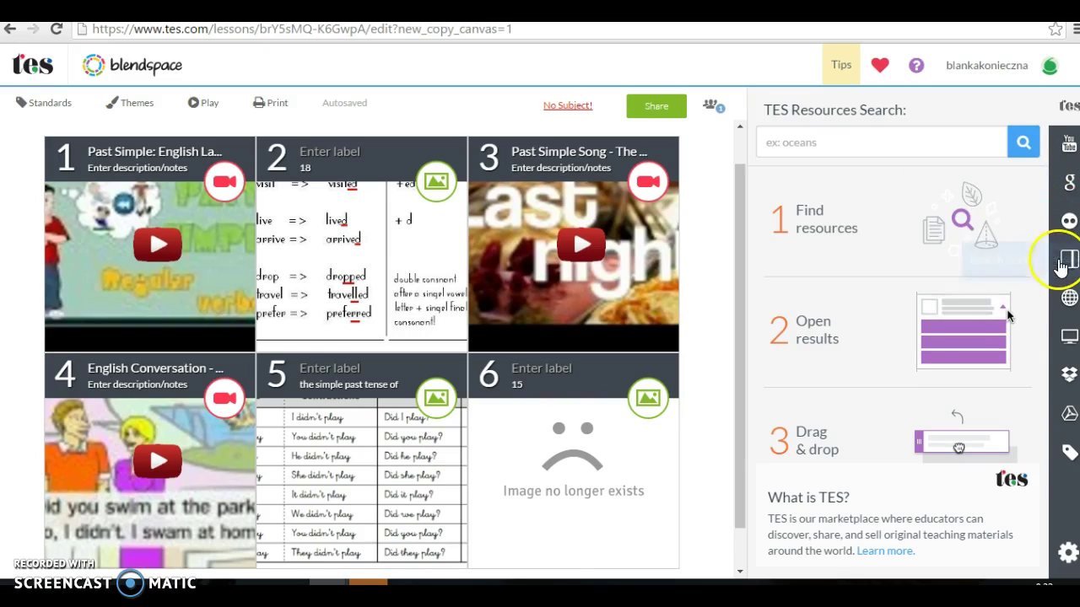
pyautogui.click(1066, 304)
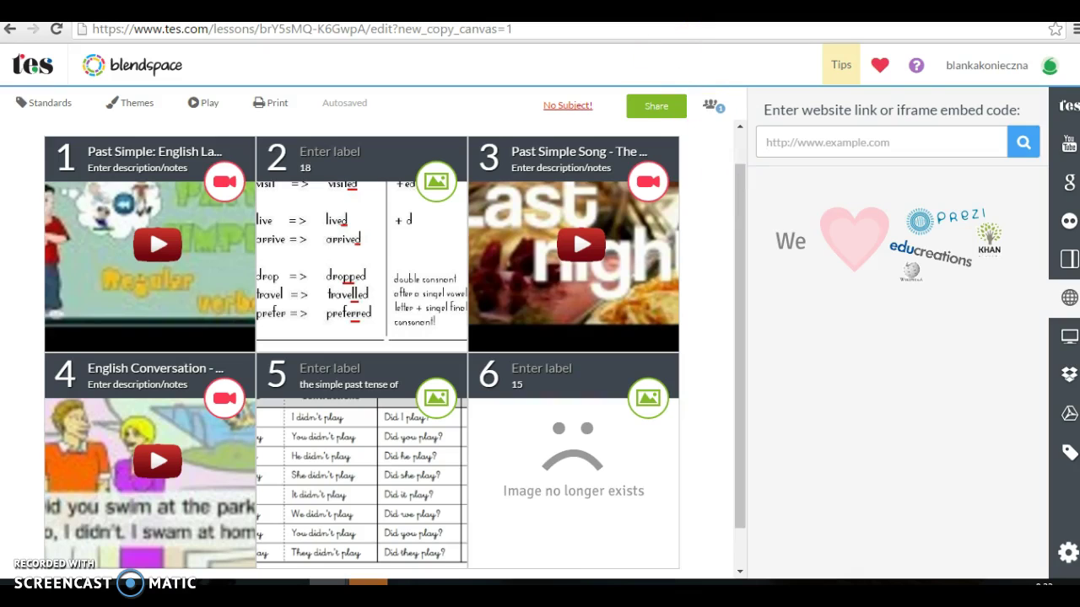
# - Switch to the My English Pages Simple Past Tense grammar exercises, look through them, and copy the page's web address
pyautogui.hotkey('ctrl', 'Tab')
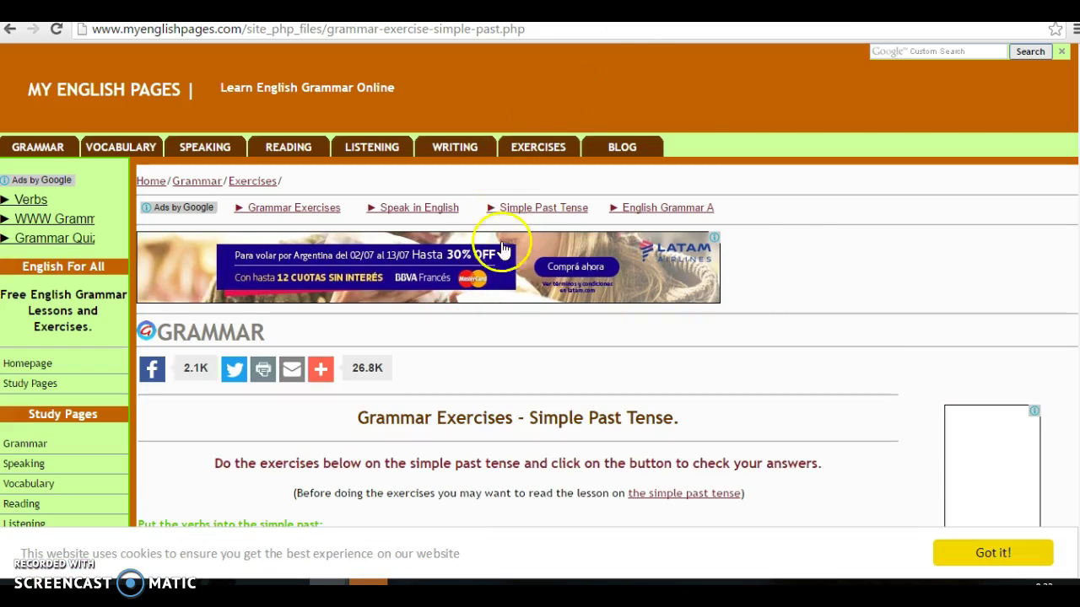
pyautogui.scroll(-5, 540, 286)
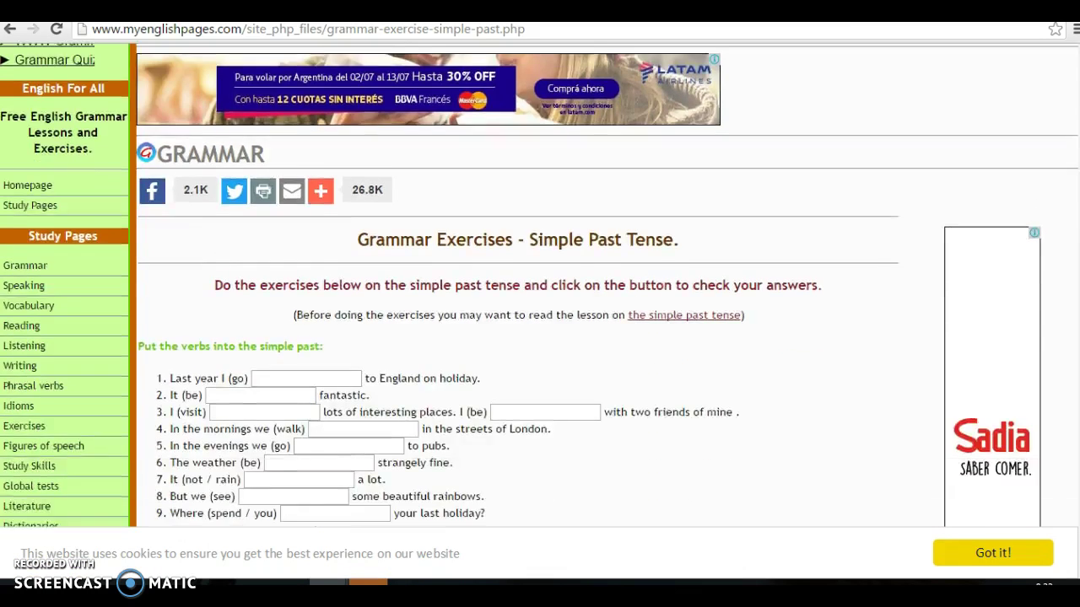
pyautogui.scroll(-3, 540, 285)
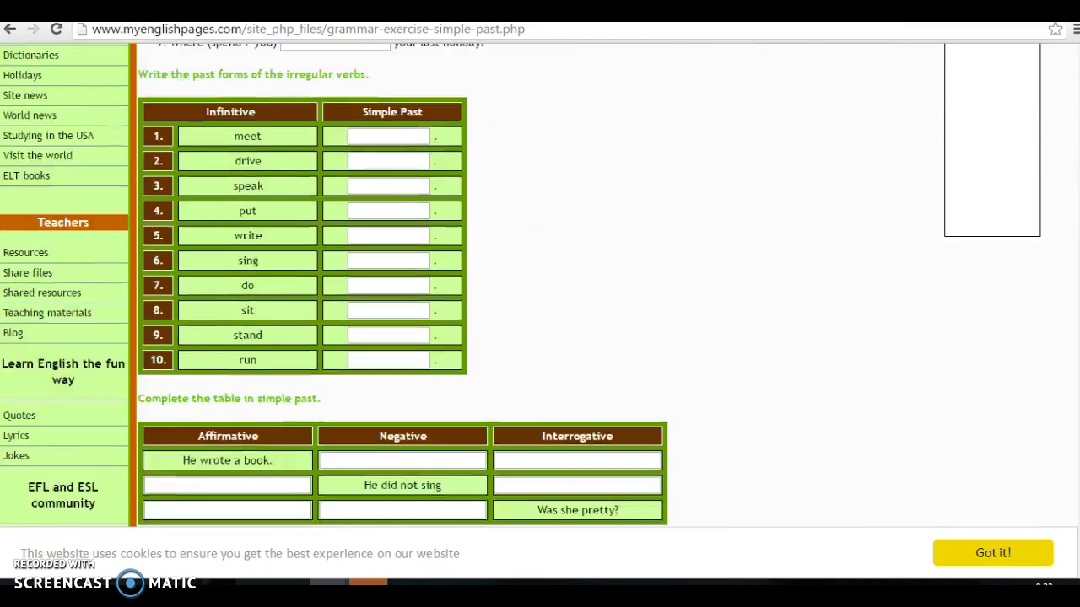
pyautogui.scroll(4, 540, 285)
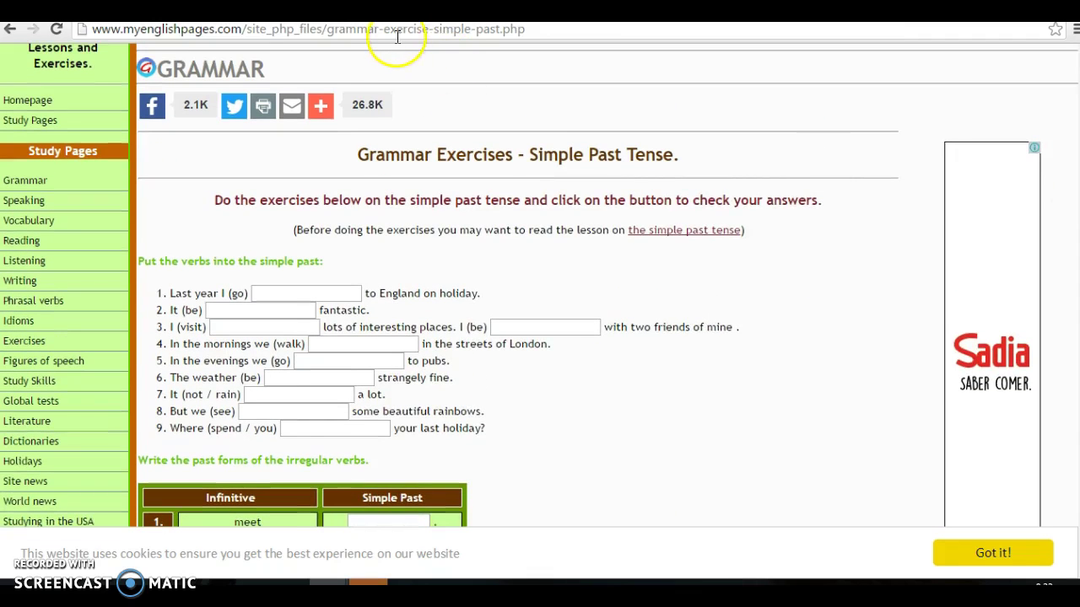
pyautogui.click(386, 30)
pyautogui.rightClick(386, 32)
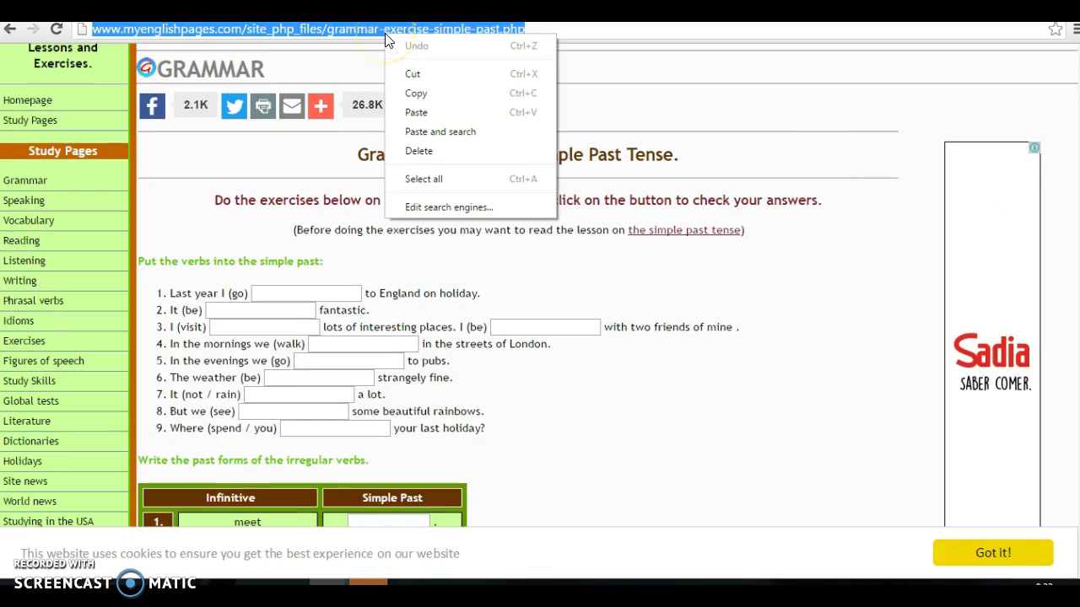
pyautogui.click(416, 95)
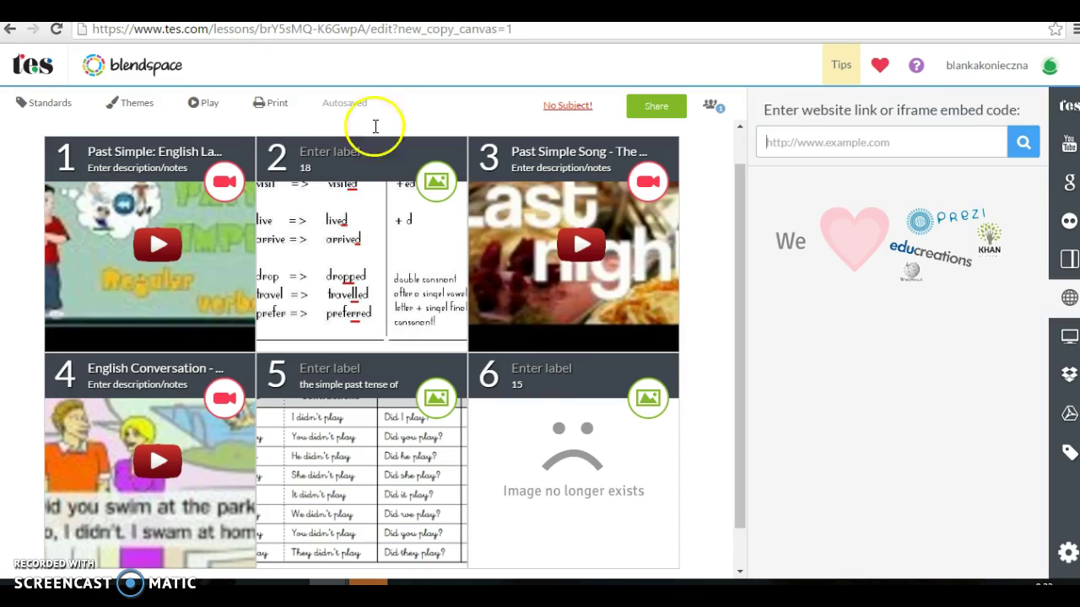
# - Look up the copied exercise link in Blendspace and place the resulting web link in tile 6, replacing the missing image
pyautogui.rightClick(795, 144)
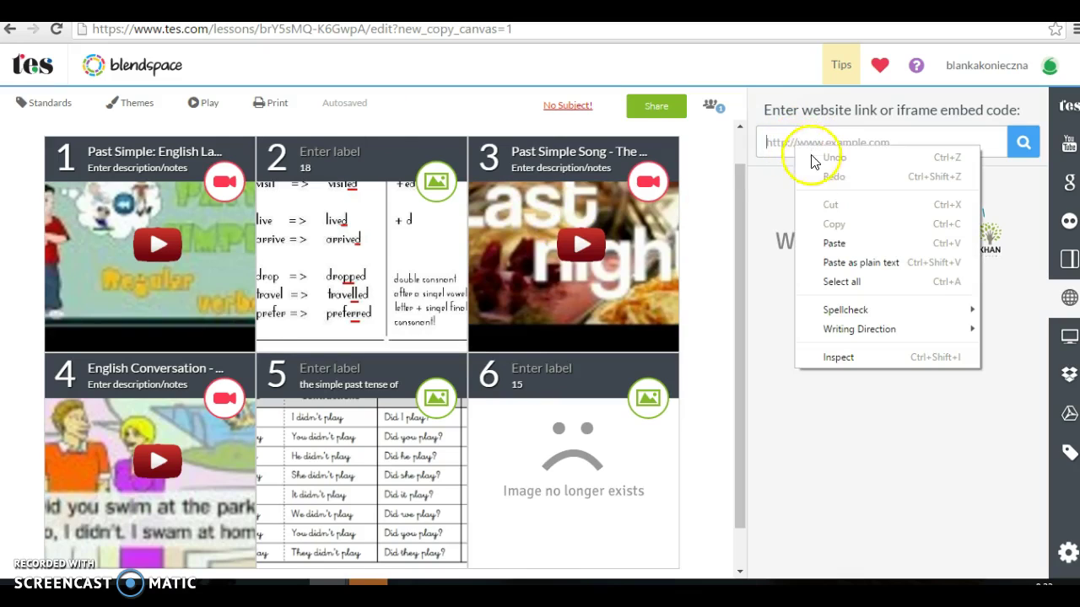
pyautogui.click(833, 244)
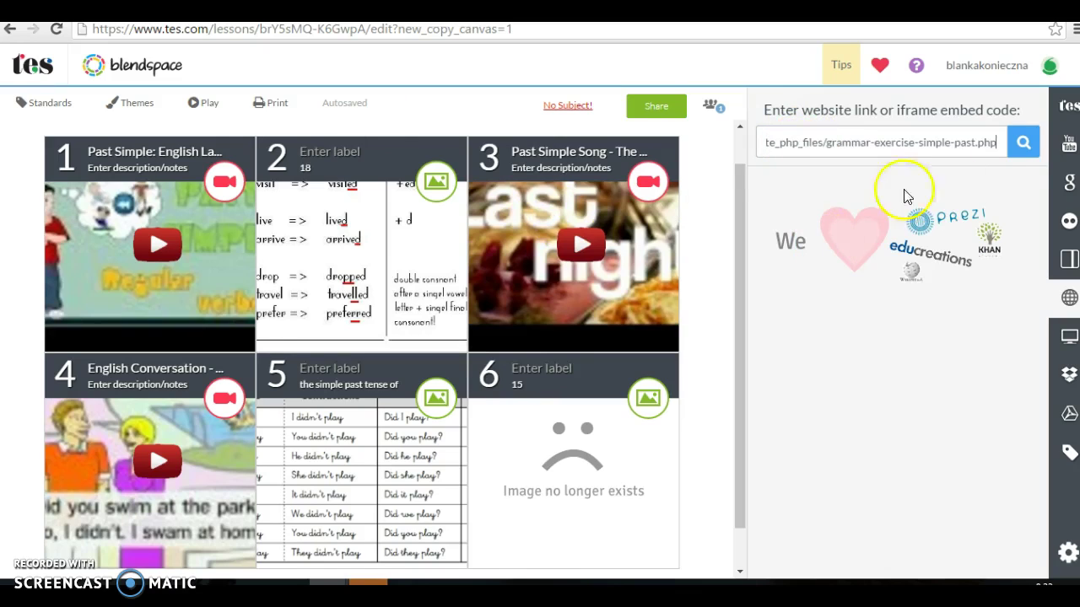
pyautogui.click(1027, 145)
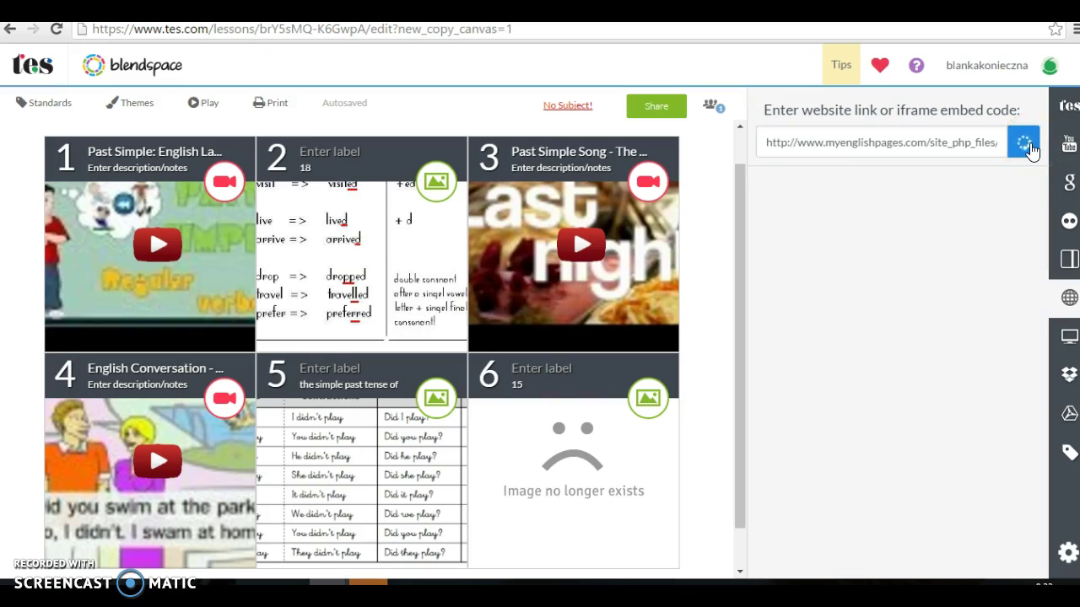
pyautogui.moveTo(964, 210); pyautogui.dragTo(609, 413)
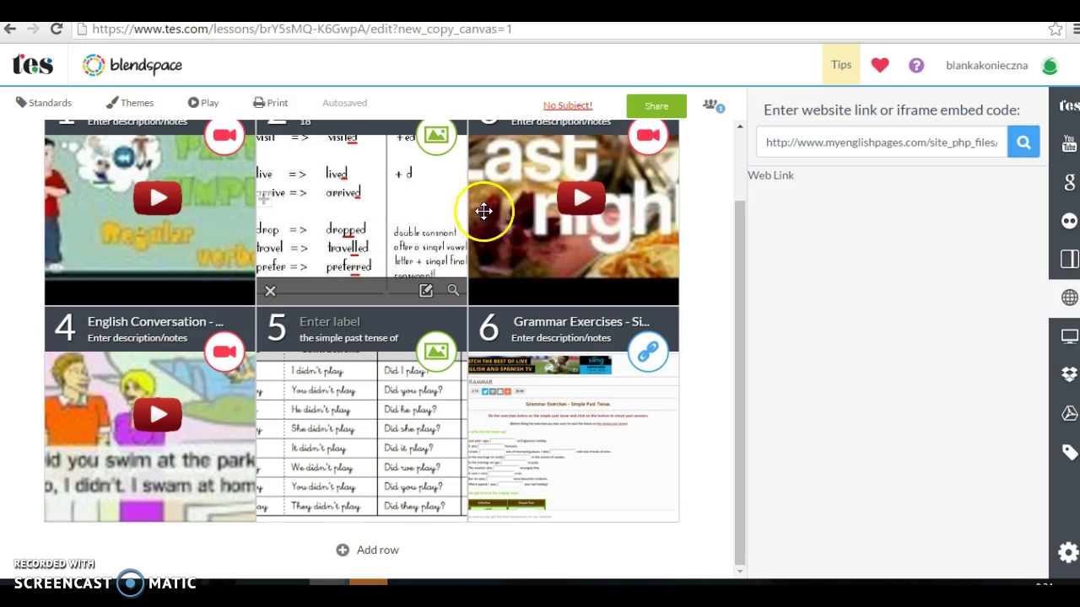
# - Add the description "Please do the activities before the following class." to the Grammar Exercises tile
pyautogui.moveTo(741, 283); pyautogui.dragTo(735, 240)
pyautogui.click(559, 386)
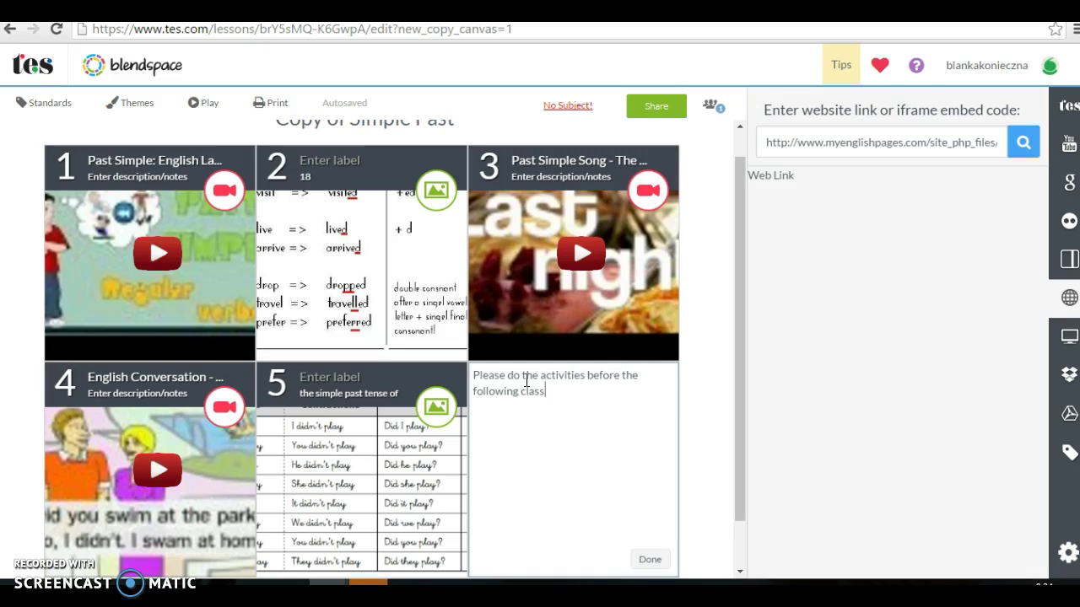
pyautogui.click(645, 562)
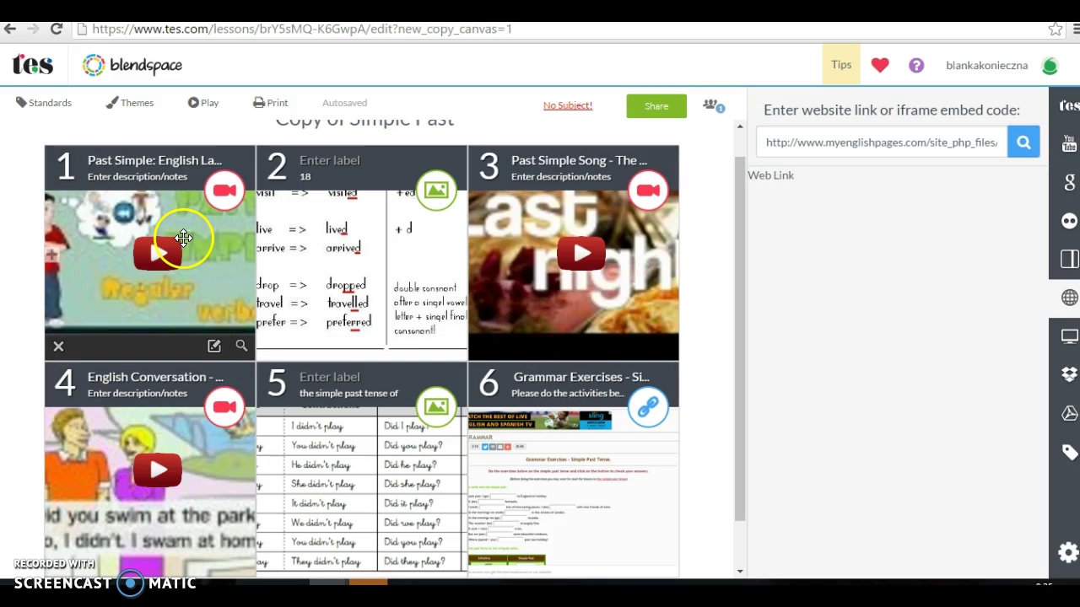
# - Play the copied Simple Past lesson and go through all six resources up to the grammar exercises
pyautogui.click(199, 105)
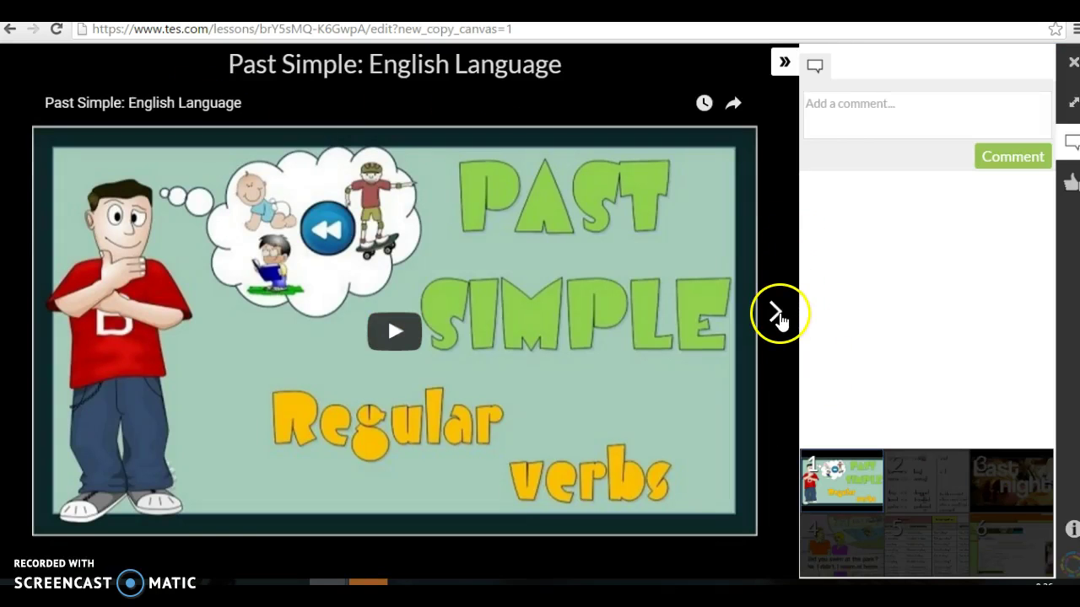
pyautogui.click(776, 314)
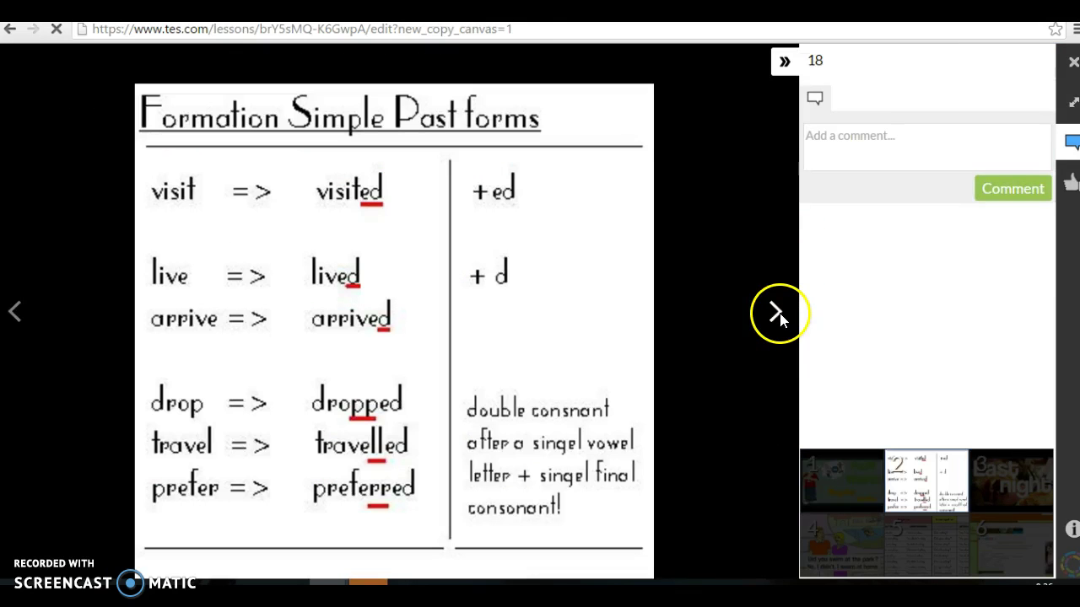
pyautogui.click(776, 315)
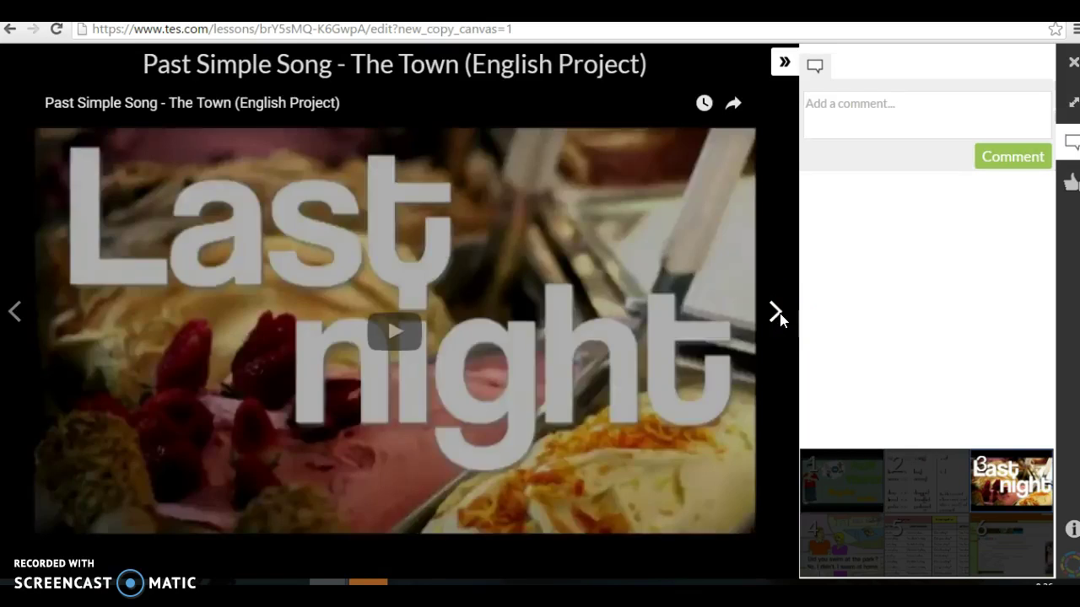
pyautogui.click(776, 315)
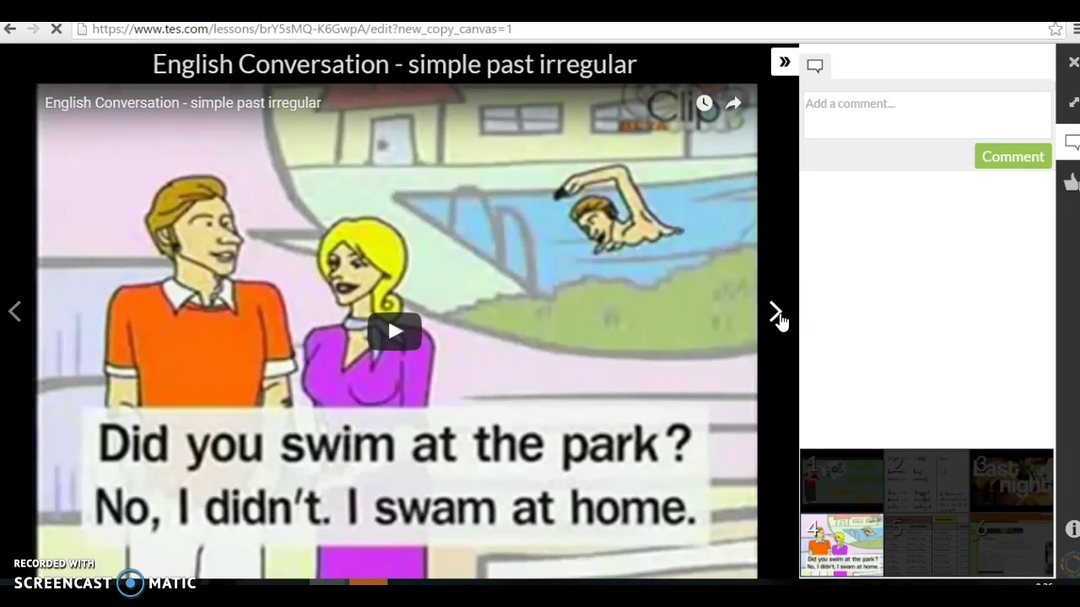
pyautogui.click(776, 314)
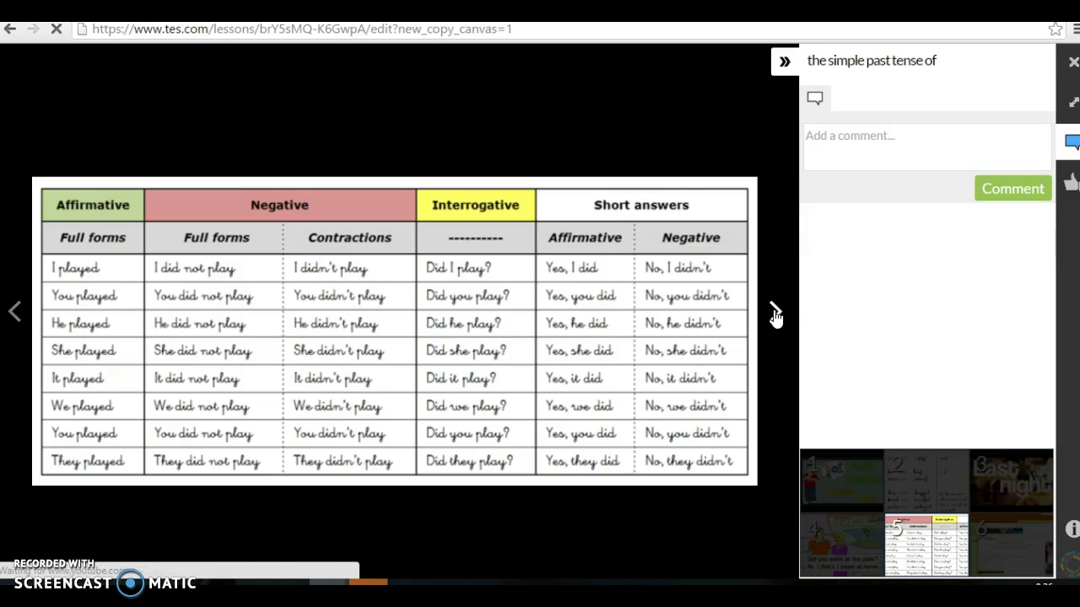
pyautogui.click(776, 315)
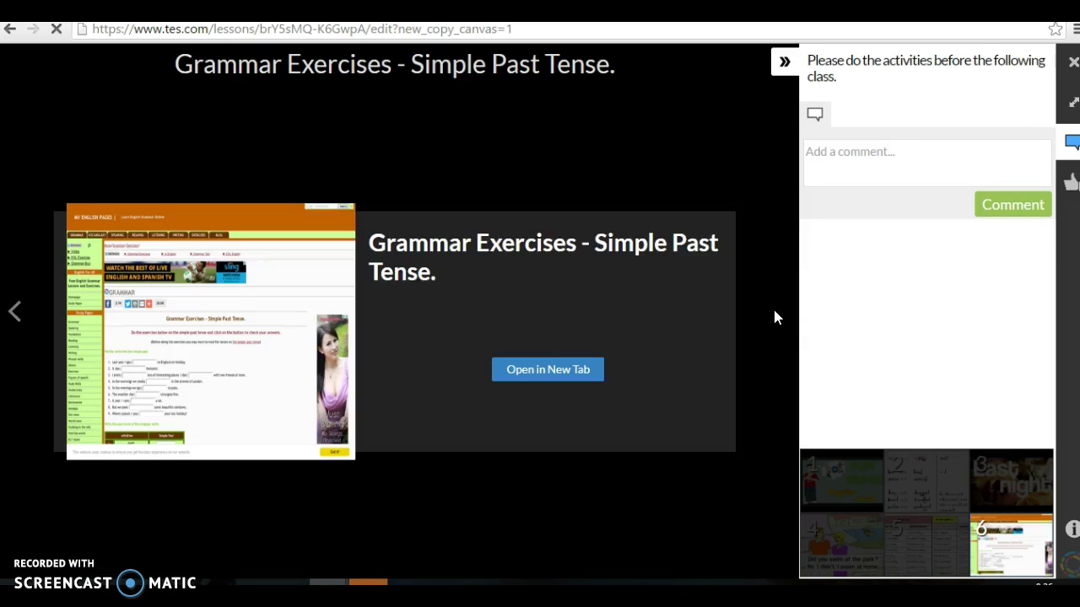
# - Open the Grammar Exercises link from the played lesson to check its web page, and return to the lesson editor
pyautogui.click(546, 236)
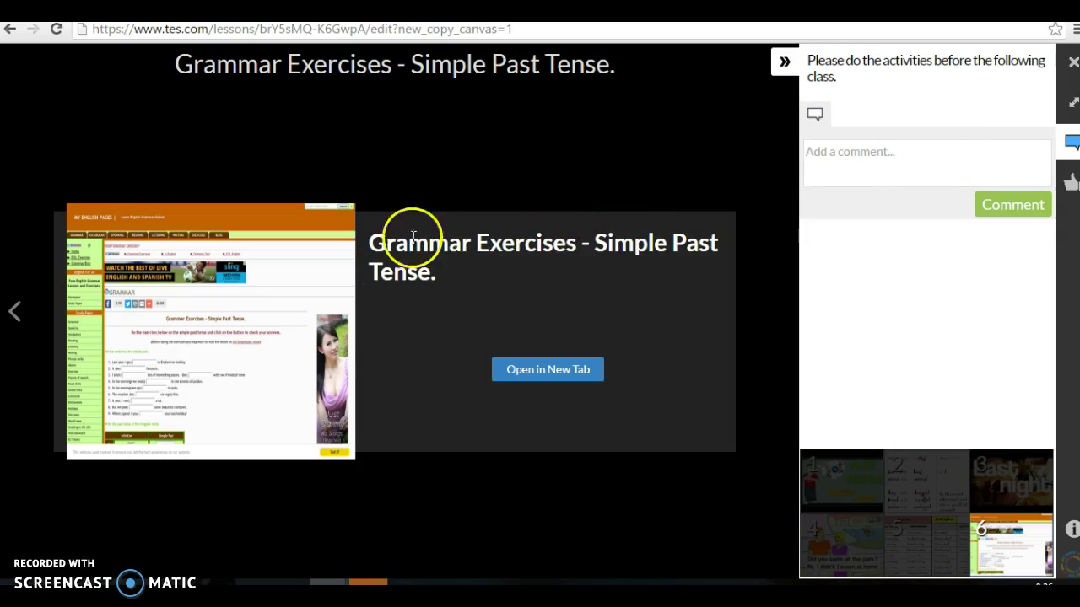
pyautogui.click(550, 377)
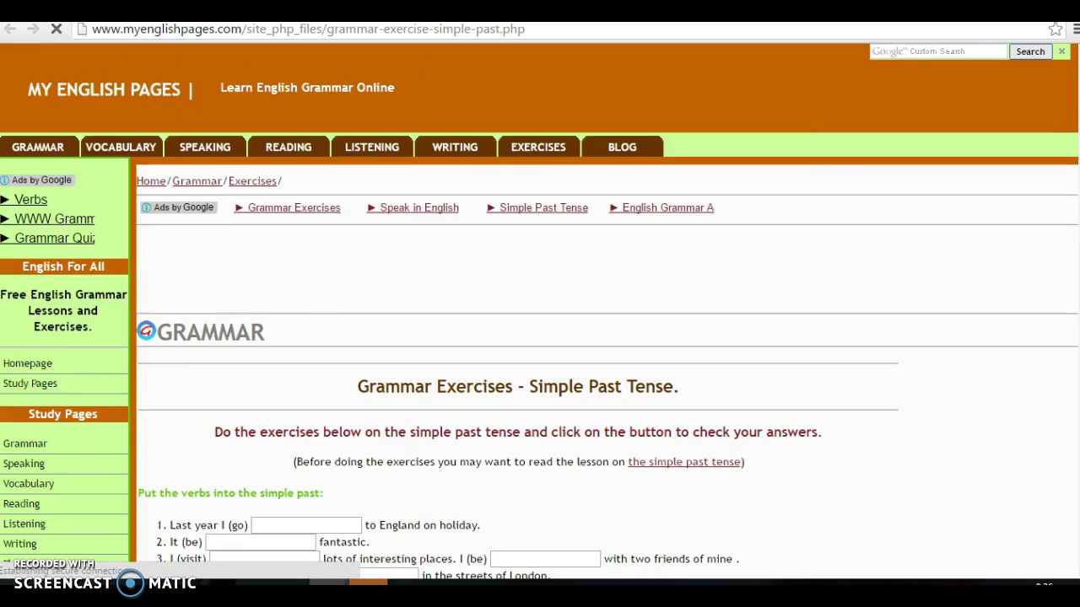
pyautogui.hotkey('ctrl', 'w')
pyautogui.press('Escape')
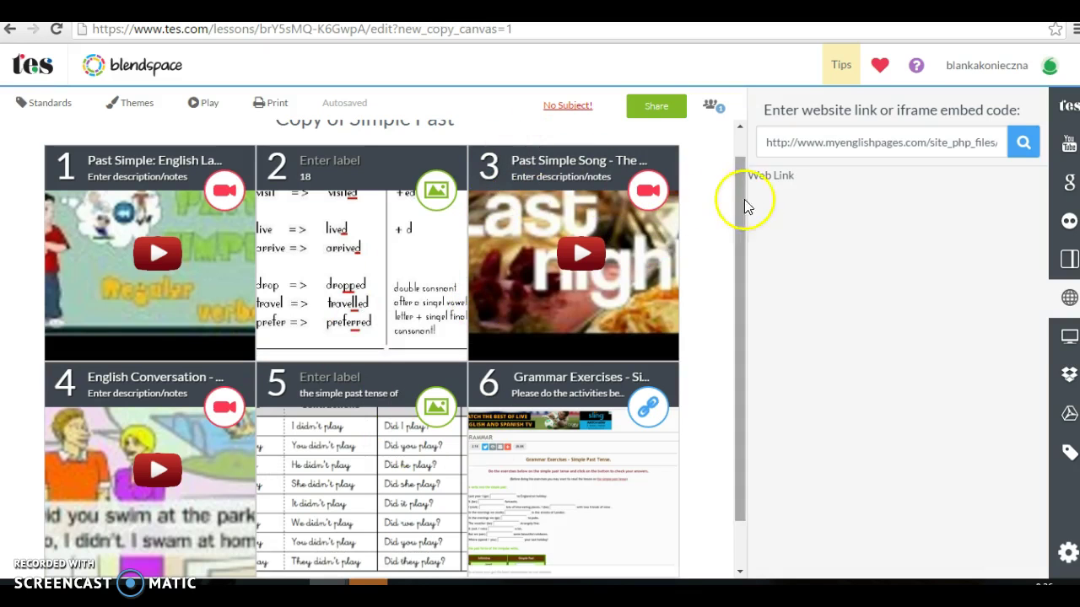
# - Review the lesson's sharing, privacy and collaboration options, and close them without changes
pyautogui.moveTo(739, 206); pyautogui.dragTo(739, 161)
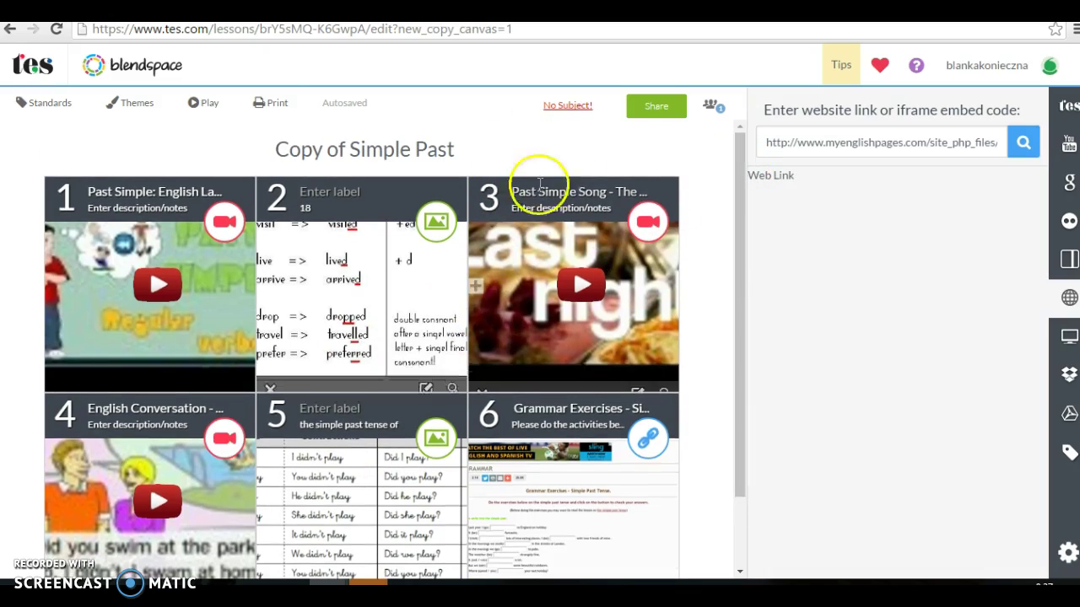
pyautogui.click(653, 106)
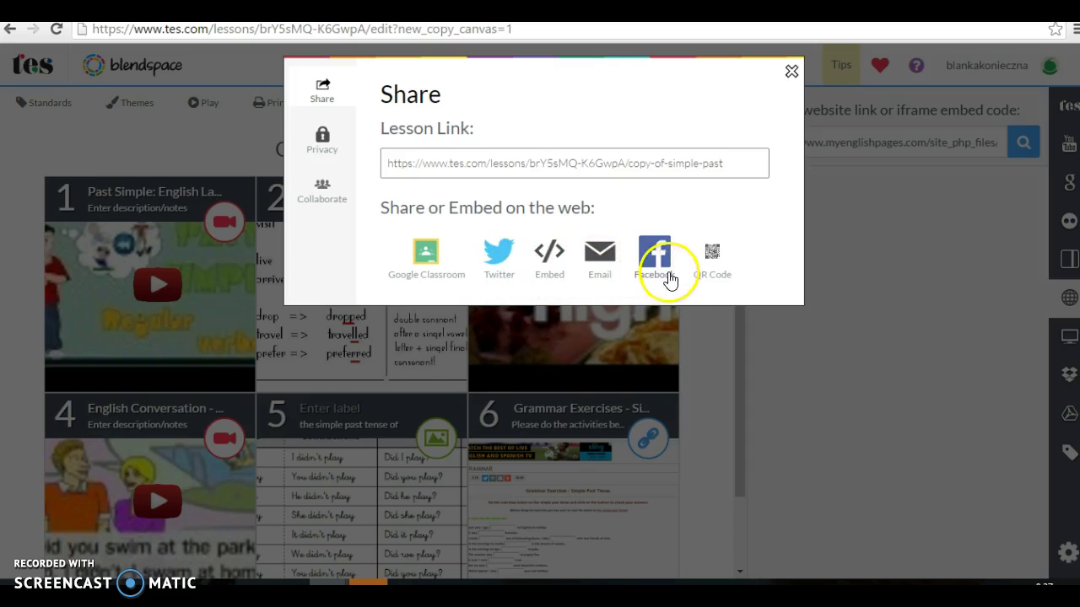
pyautogui.click(326, 145)
pyautogui.click(352, 137)
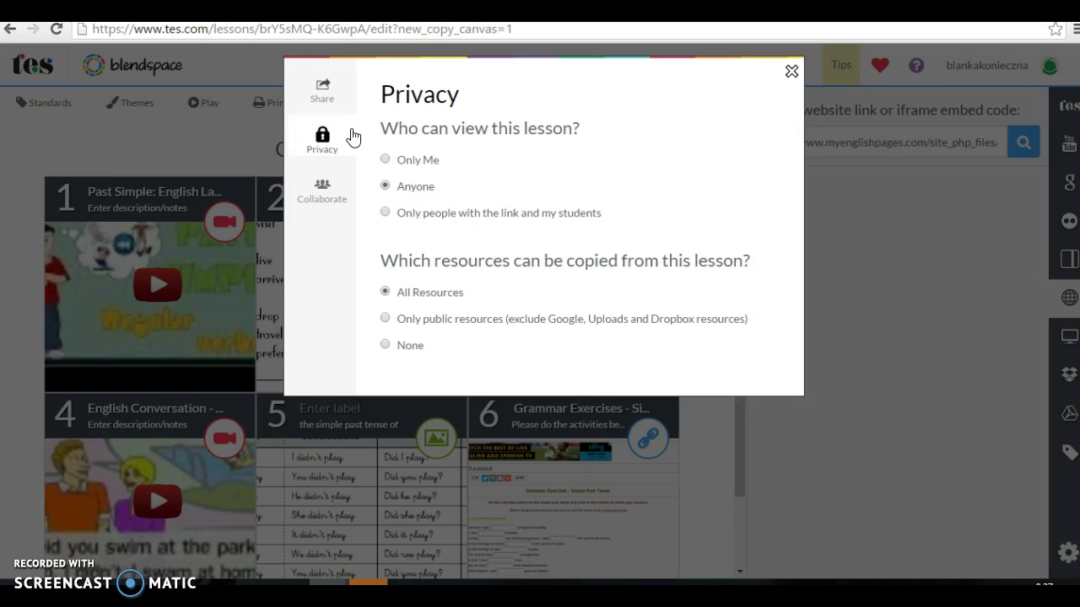
pyautogui.click(326, 191)
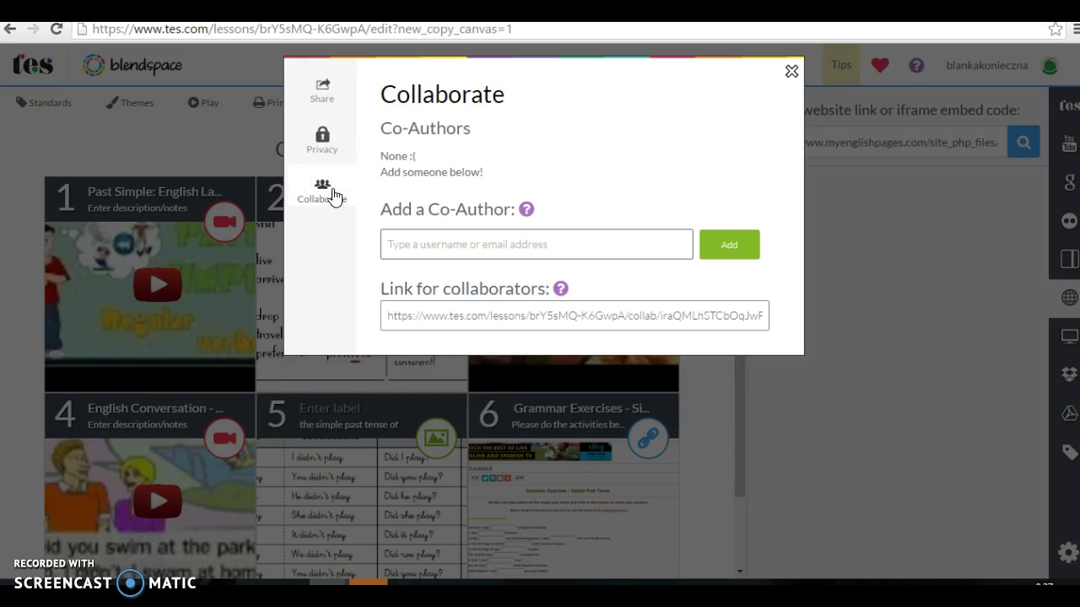
pyautogui.click(791, 75)
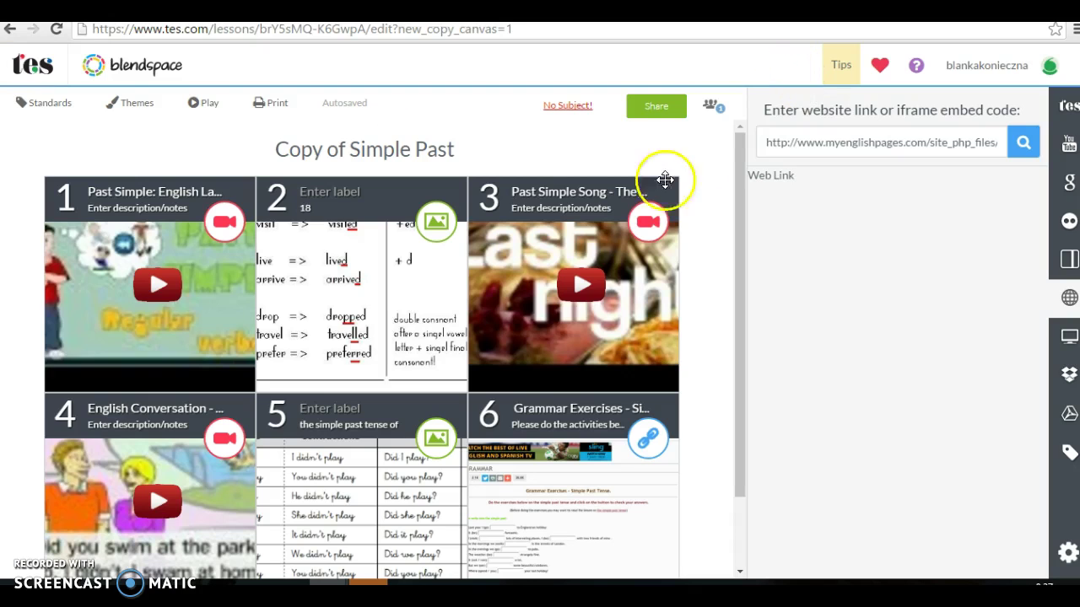
# - Leave the Copy of Simple Past lesson and open the Travelling lesson for editing
pyautogui.moveTo(646, 212)
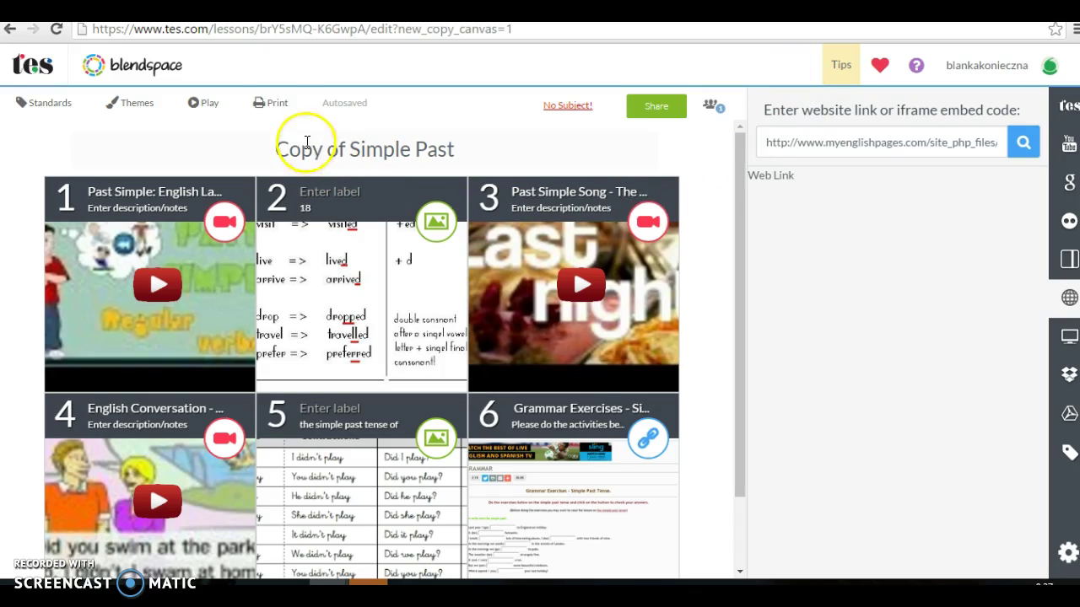
pyautogui.click(142, 69)
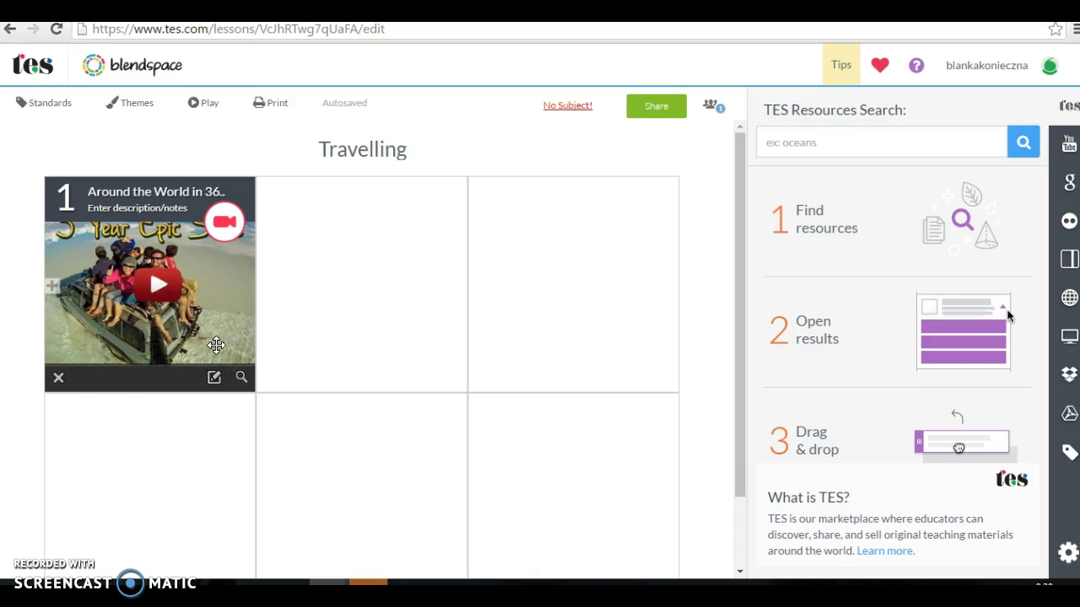
pyautogui.moveTo(123, 411)
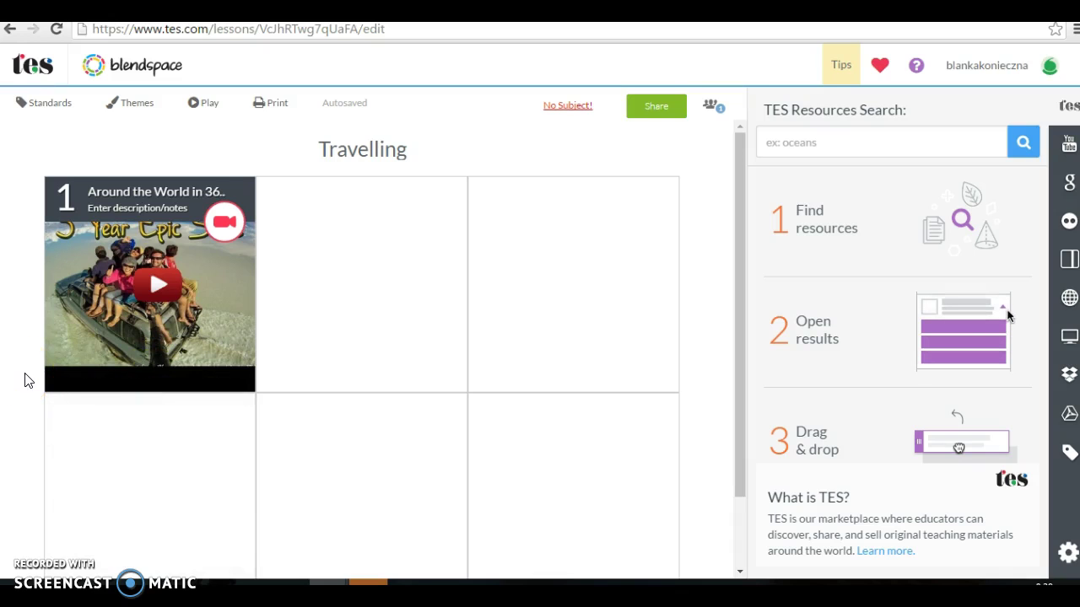
# - Look over the Travelling lesson's resource sources and its comment and view-tracking settings, and return to the TES resource search
pyautogui.moveTo(163, 345)
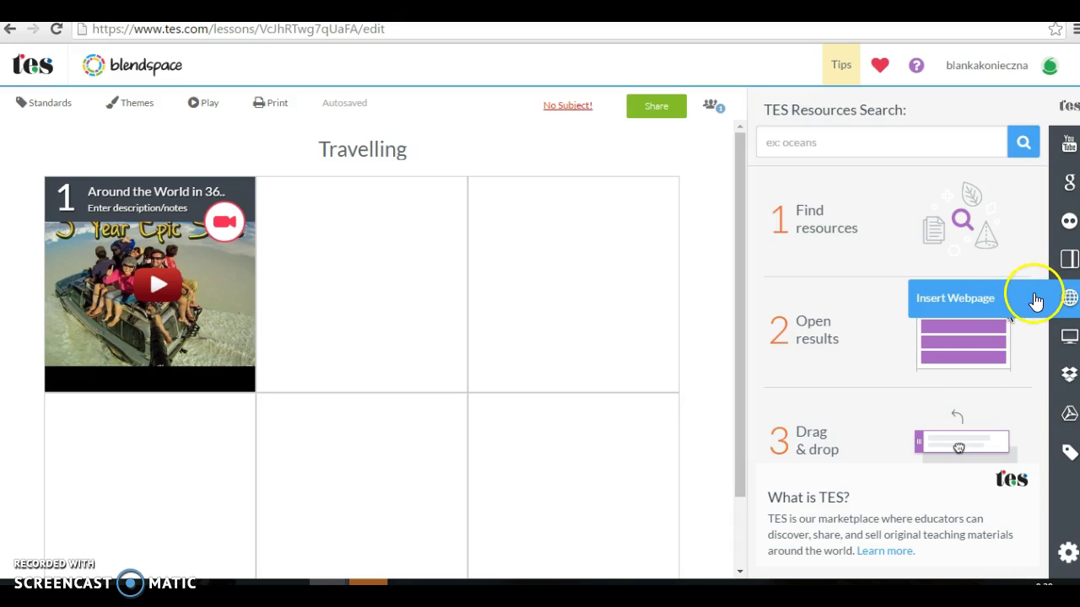
pyautogui.click(1068, 554)
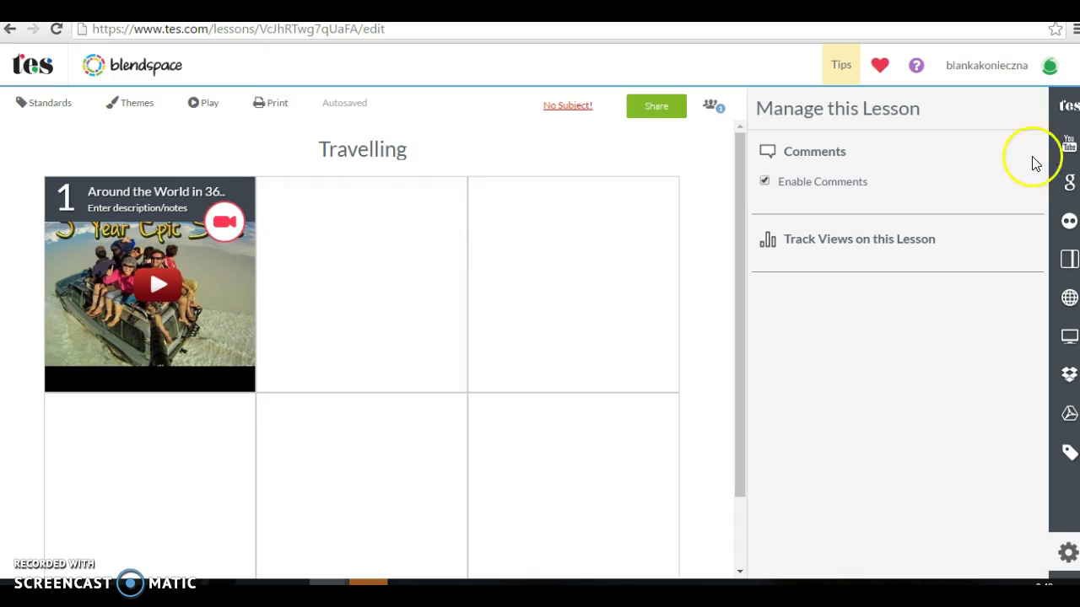
pyautogui.click(1066, 109)
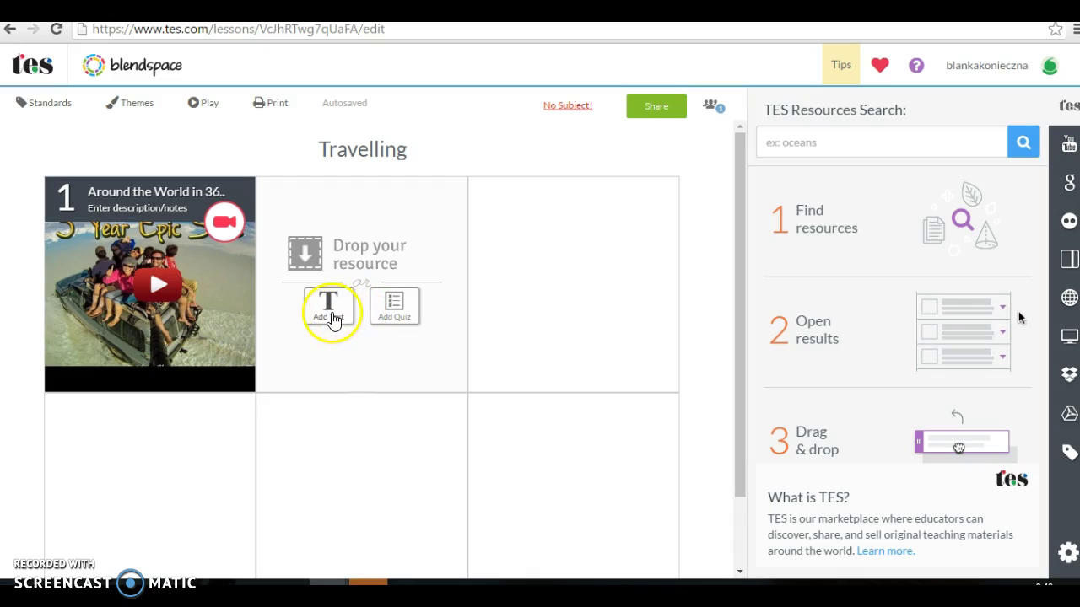
# - Add a text item to the lesson's second cell reading "IF YOU COULD TRAVEL TO ANY PLACE INTHE WORLD, WHERE WOULD YOU GO?"
pyautogui.click(330, 313)
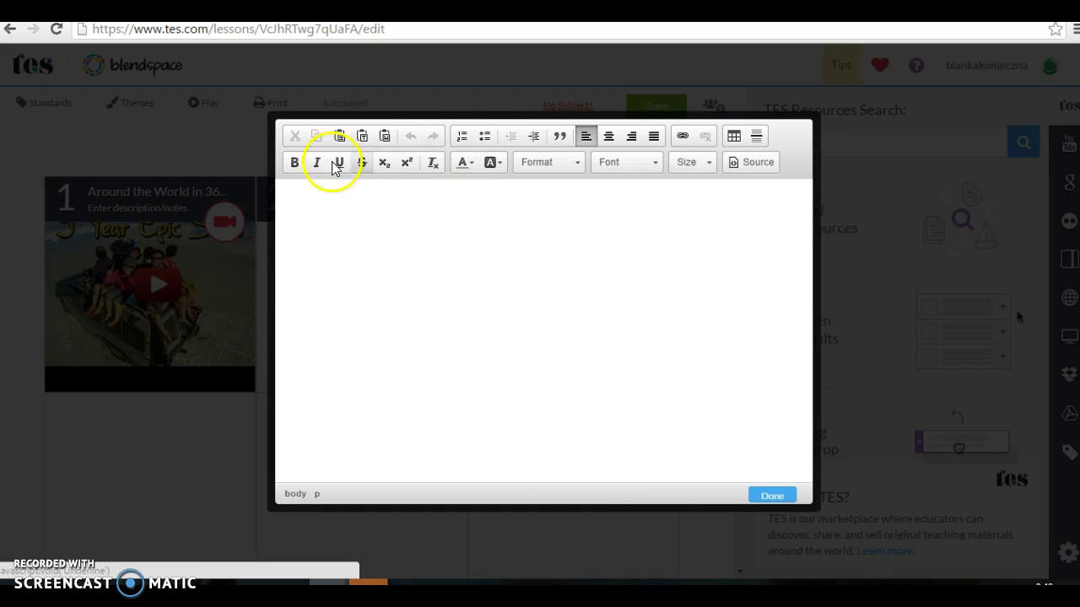
pyautogui.click(293, 168)
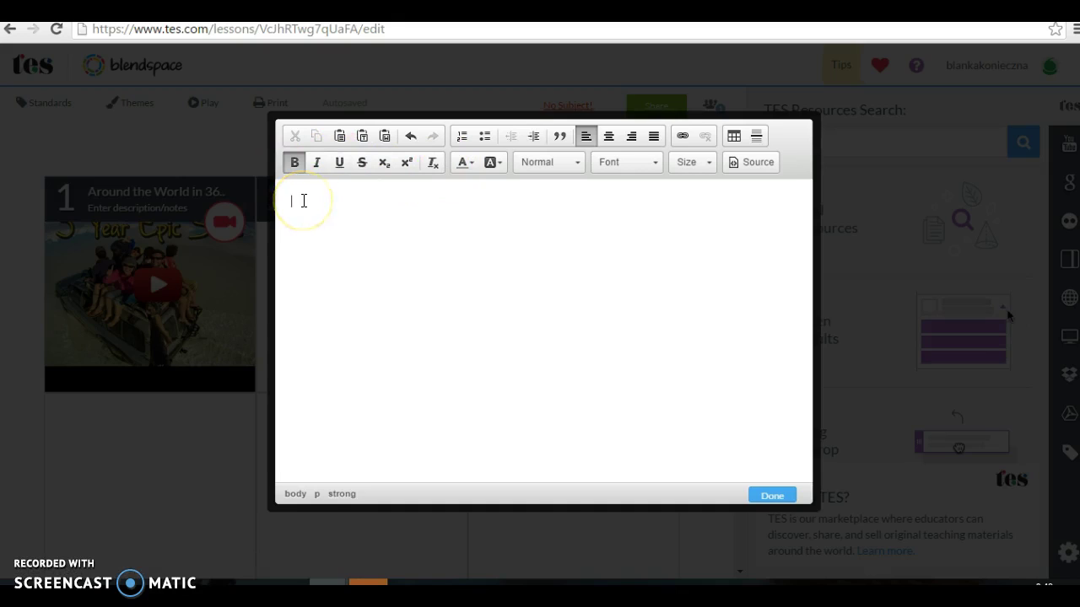
pyautogui.click(308, 210)
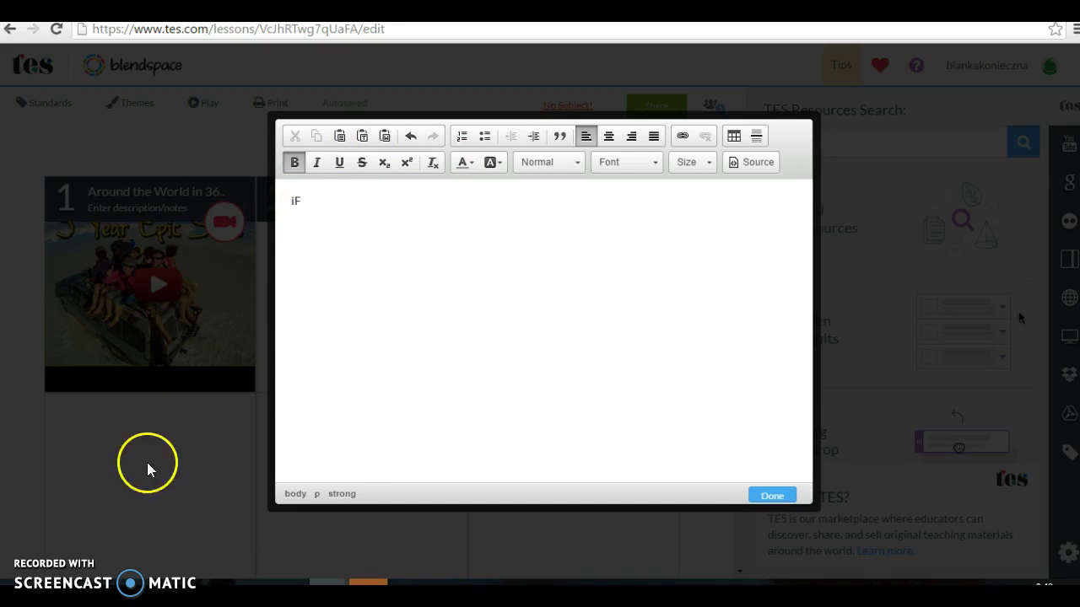
pyautogui.hotkey('ctrl', 'a')
pyautogui.write('IF YOU COULD TRAVEL TO ANY PLACE INTHE WORLD, WHERE WOULD YOU GO?')
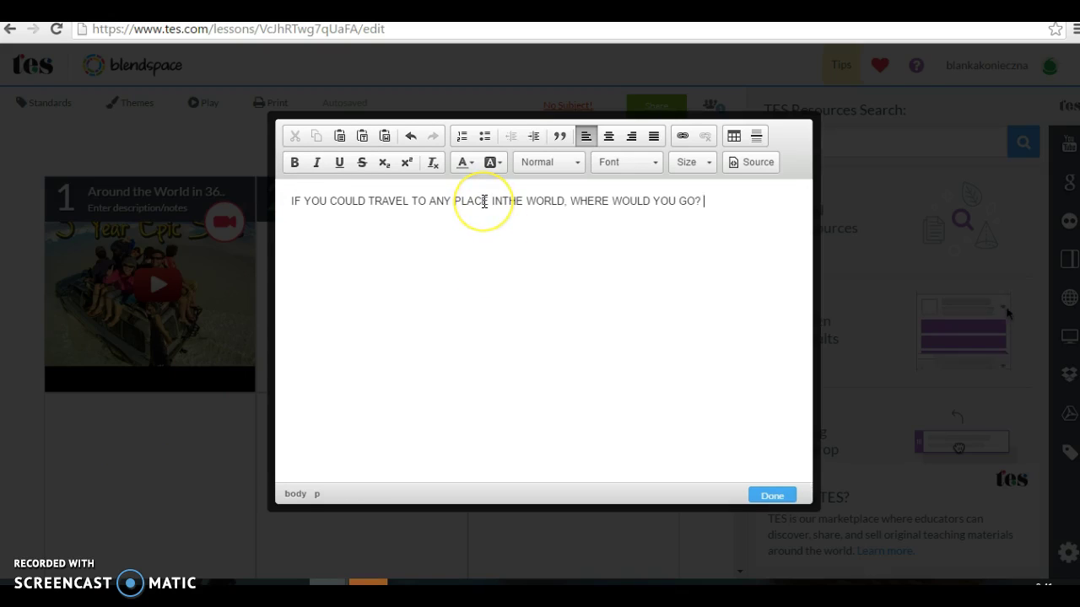
# - Colour the whole travel question blue, set its font size to 36, and save the text item
pyautogui.hotkey('ctrl', 'a')
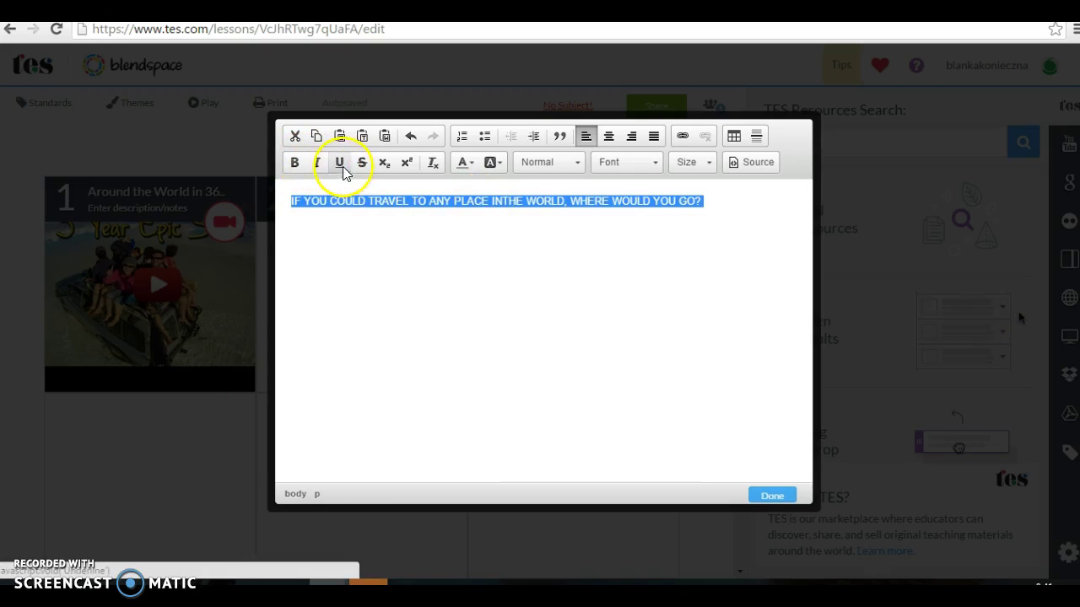
pyautogui.click(473, 162)
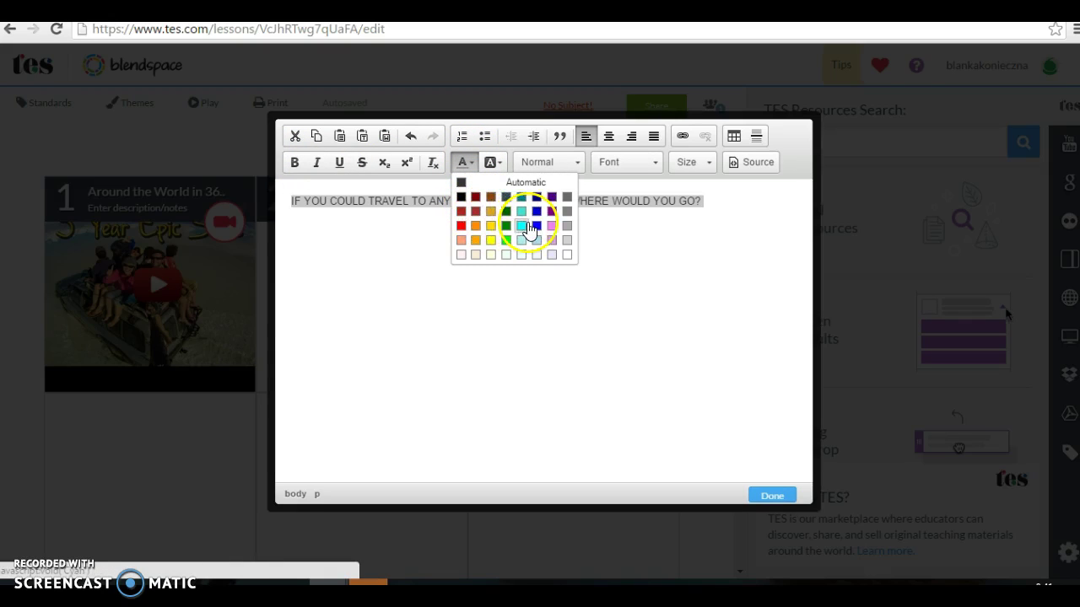
pyautogui.click(535, 228)
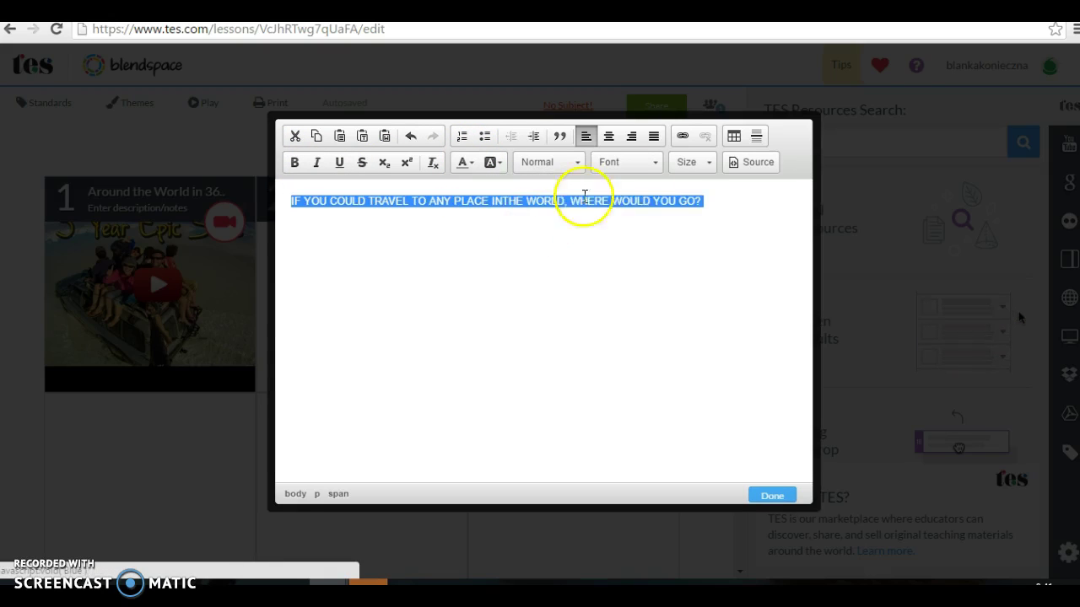
pyautogui.click(697, 162)
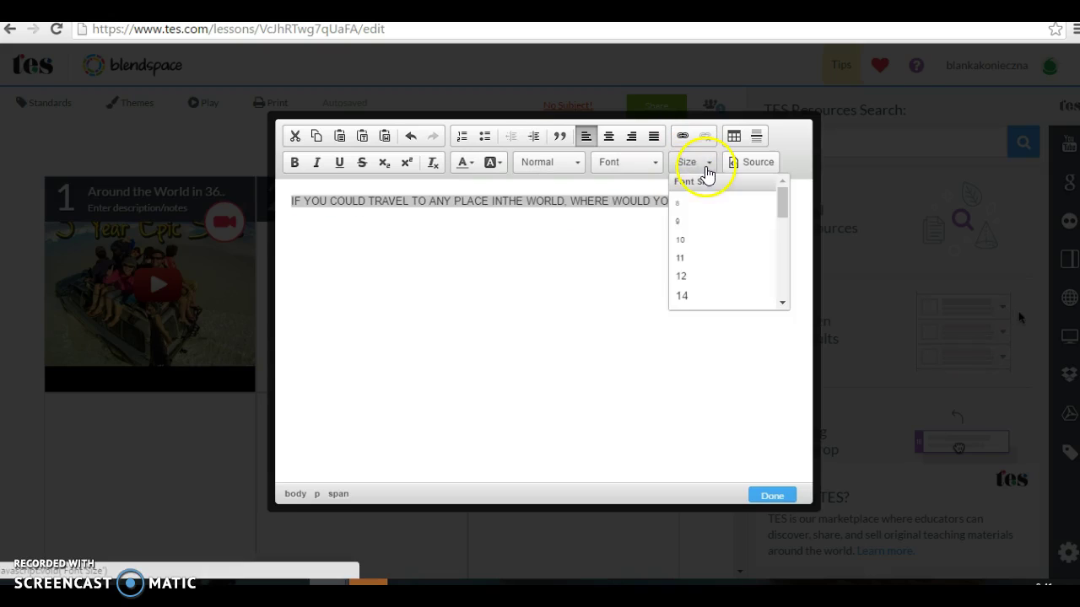
pyautogui.click(703, 295)
pyautogui.click(713, 166)
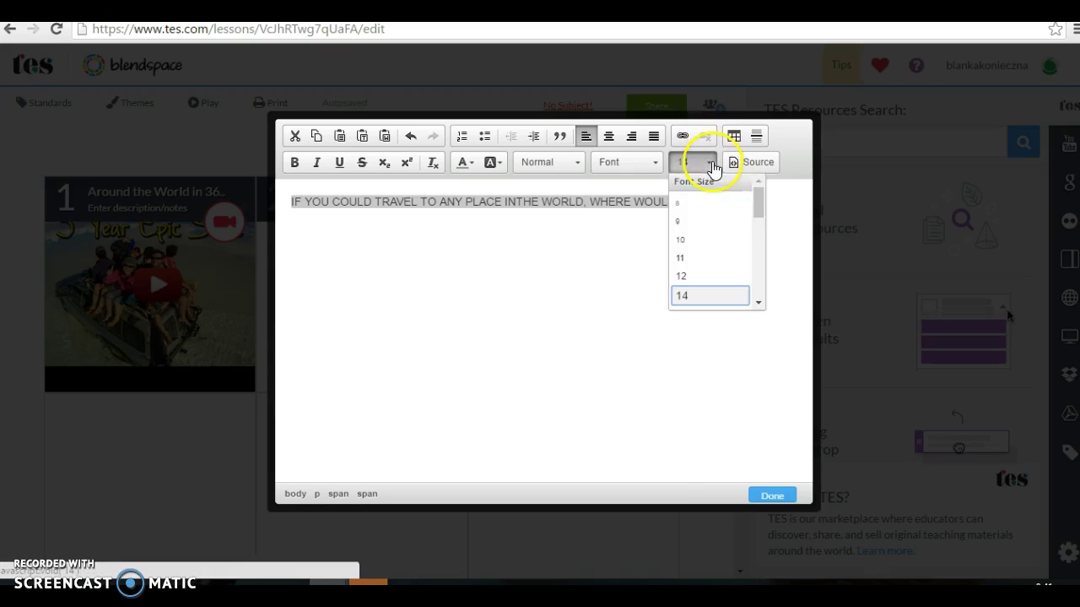
pyautogui.moveTo(754, 205); pyautogui.dragTo(761, 241)
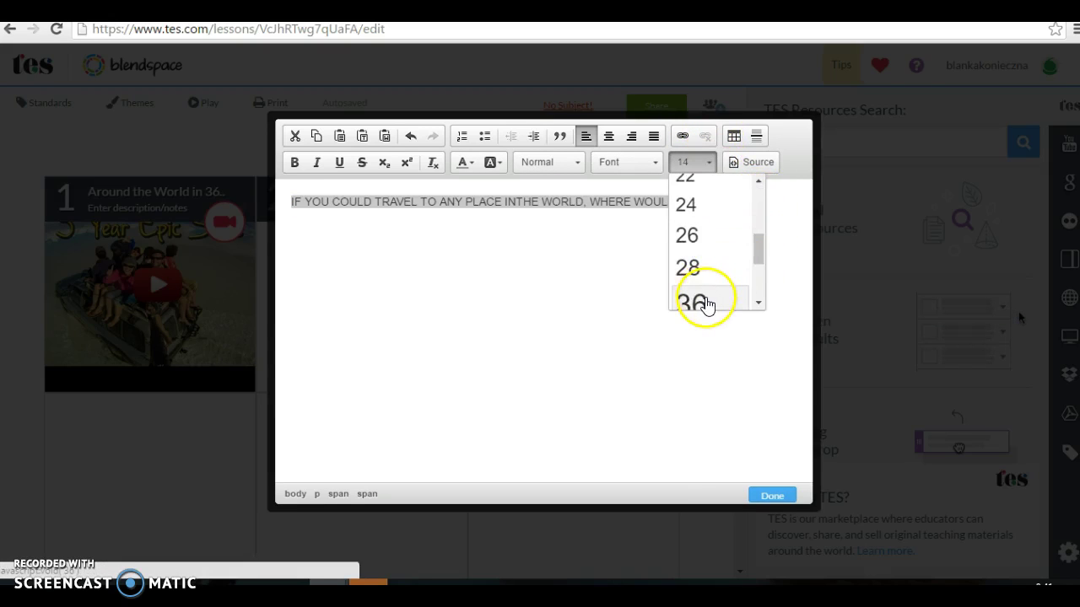
pyautogui.click(700, 302)
pyautogui.click(772, 498)
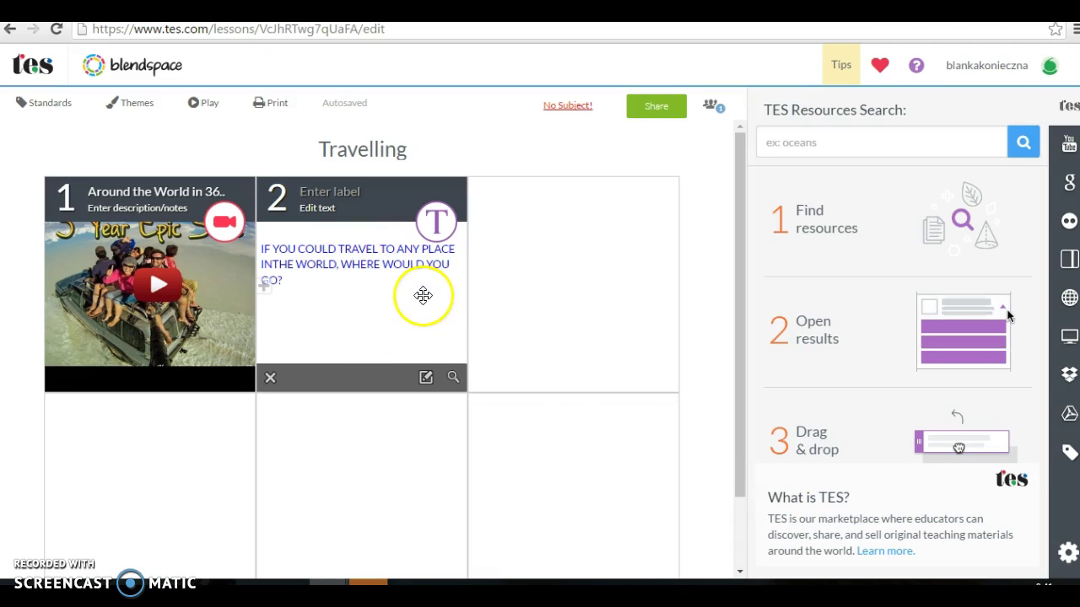
# - Add a quiz to the lesson's third cell with the question "If you were born in the UK, you are ..."
pyautogui.moveTo(486, 285)
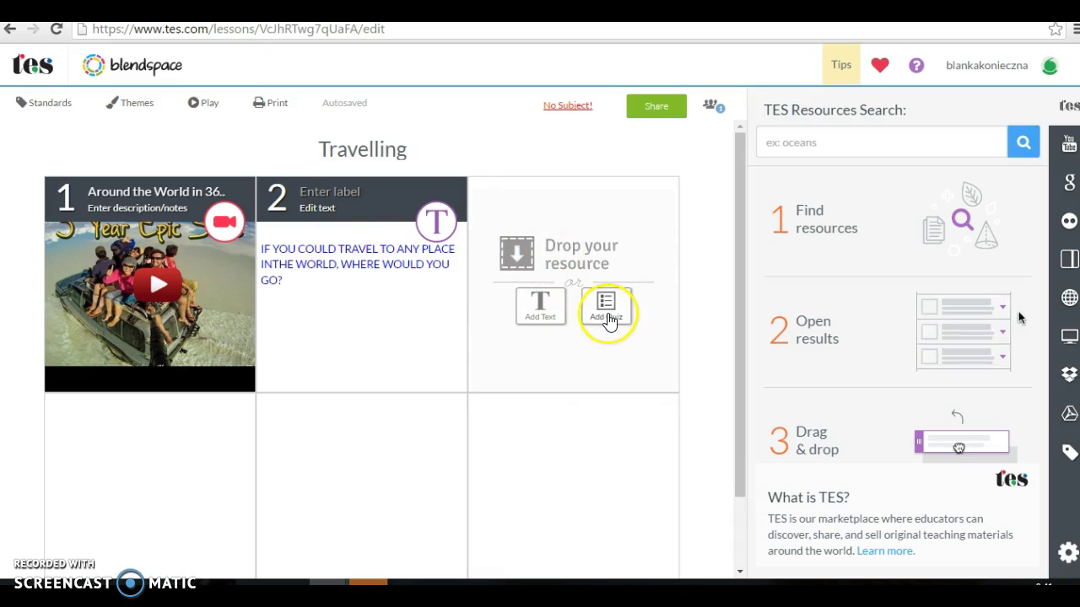
pyautogui.click(608, 319)
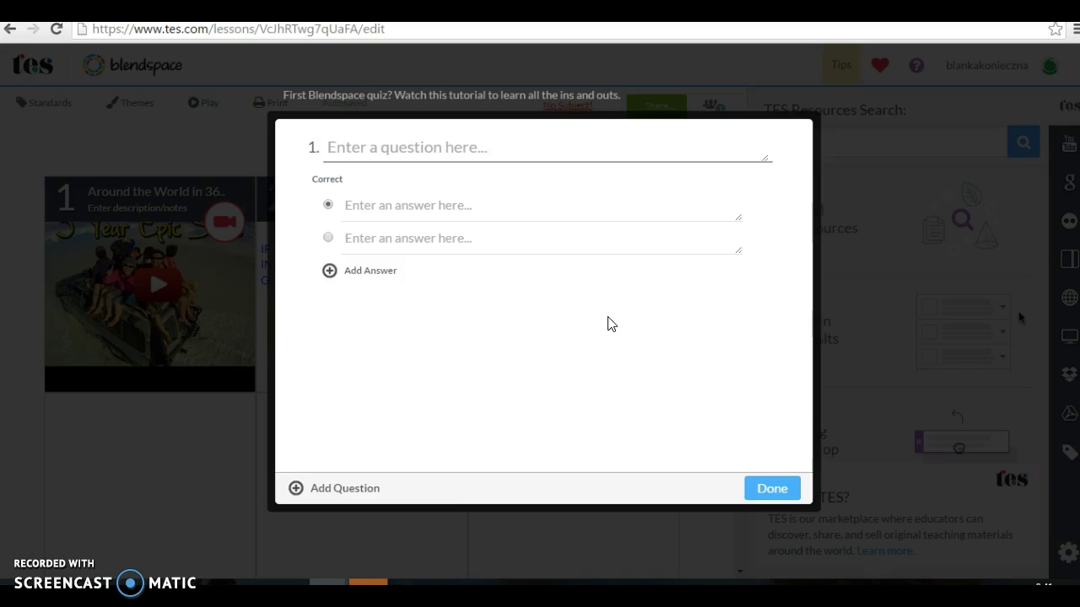
pyautogui.click(400, 152)
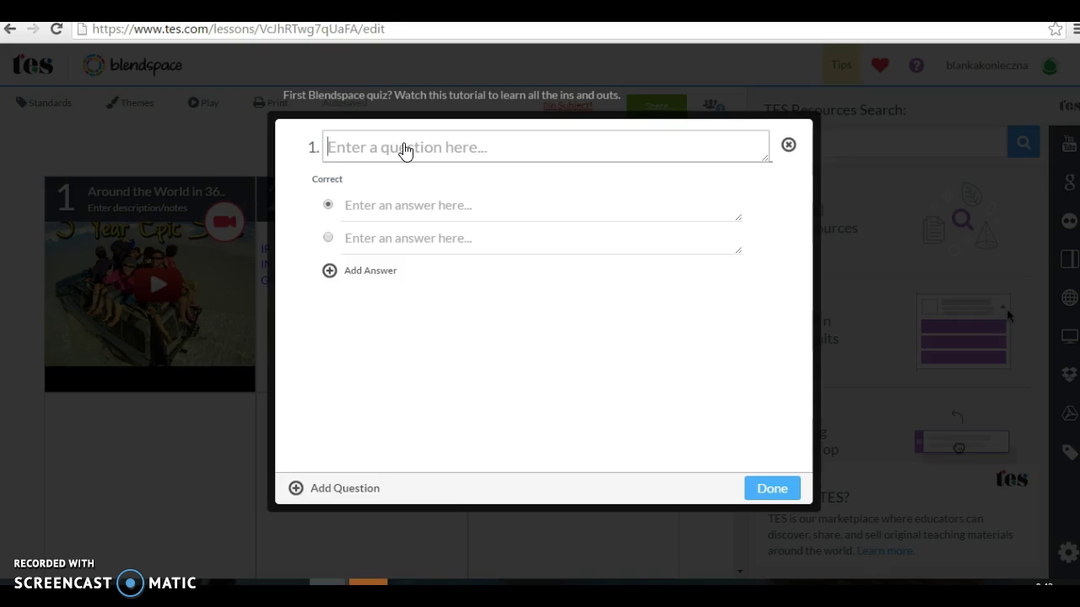
pyautogui.click(397, 167)
pyautogui.write('If you were born in the UK, you are ...')
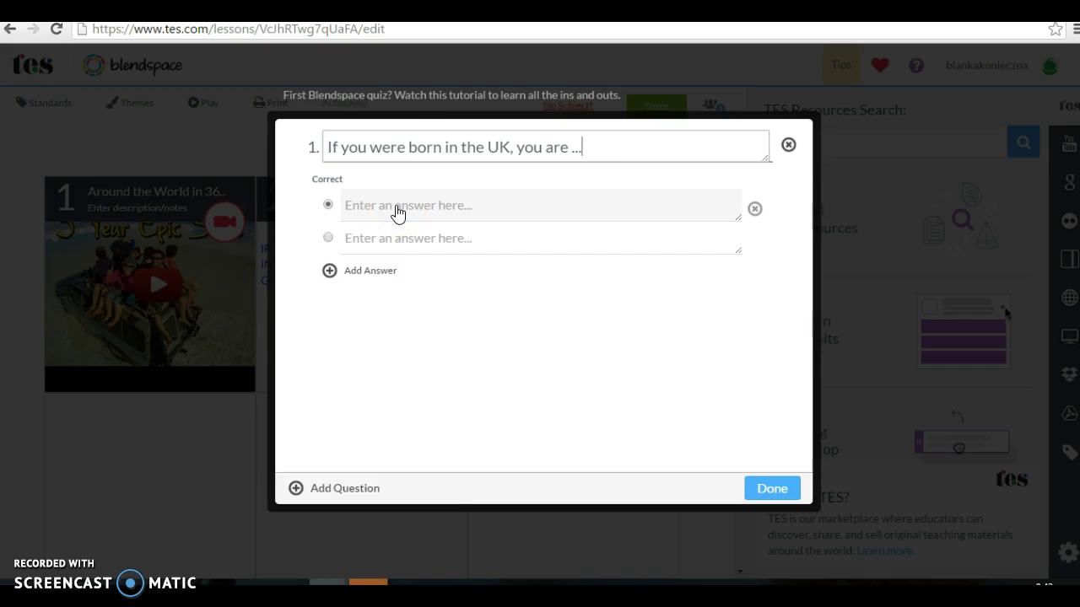
# - Give the quiz question the answers "English" and "British", mark British as correct, and save the quiz
pyautogui.click(398, 213)
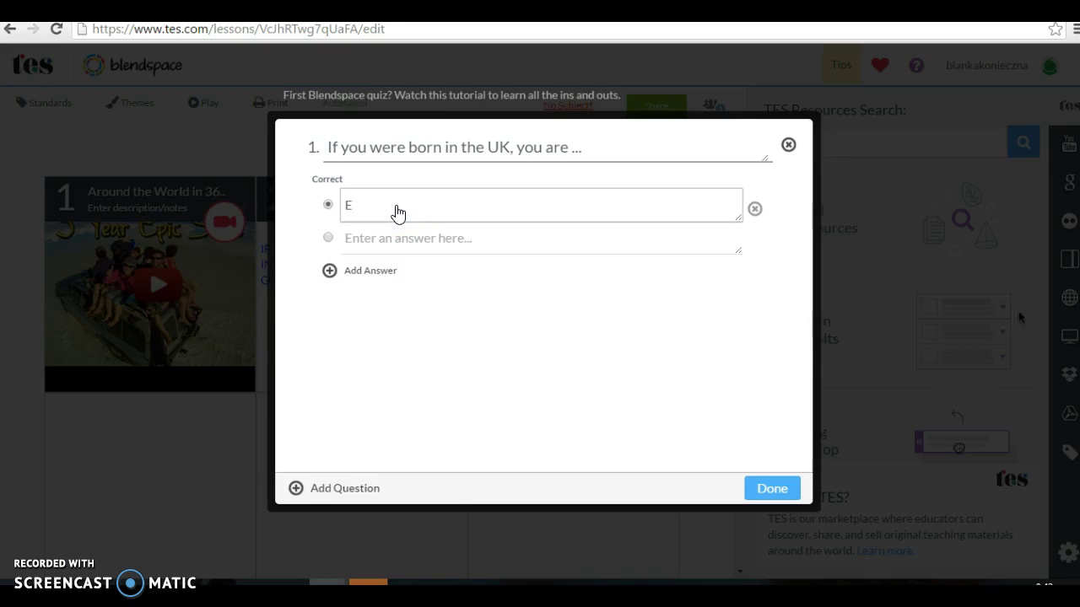
pyautogui.write('English')
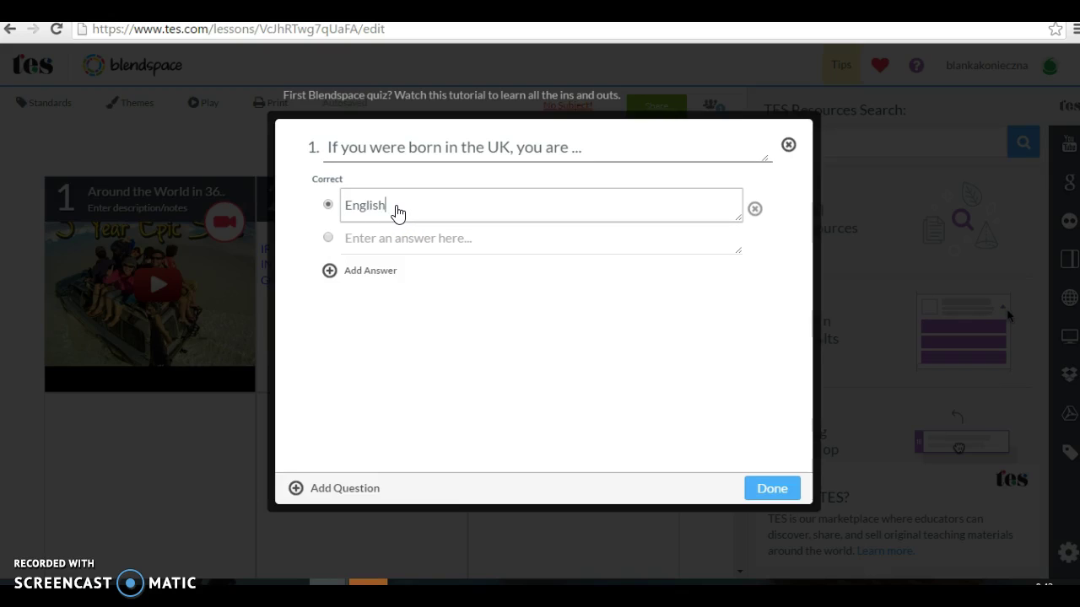
pyautogui.click(381, 245)
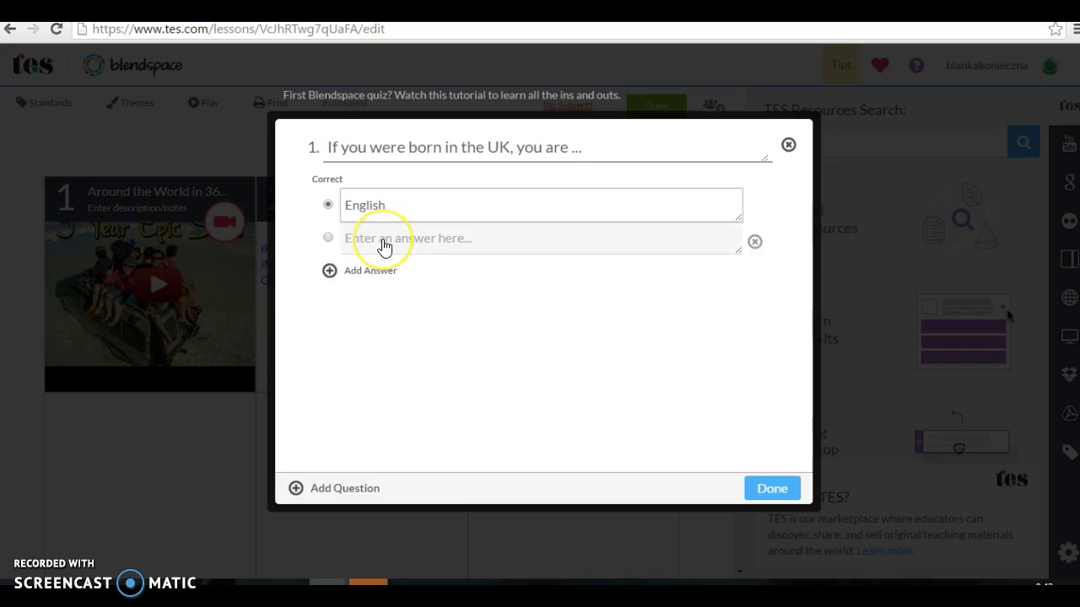
pyautogui.click(405, 245)
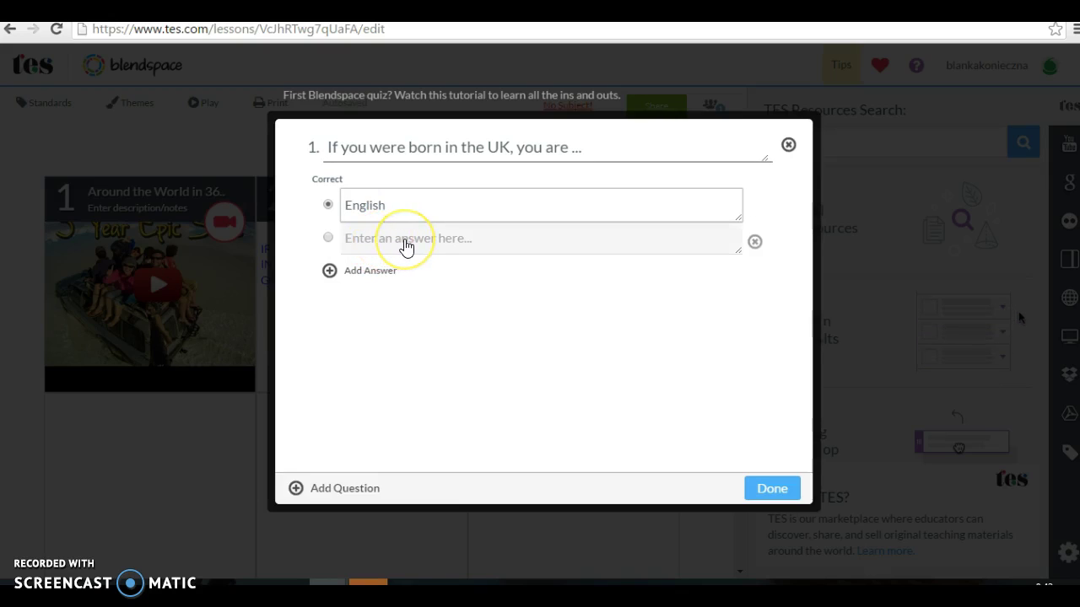
pyautogui.write('British')
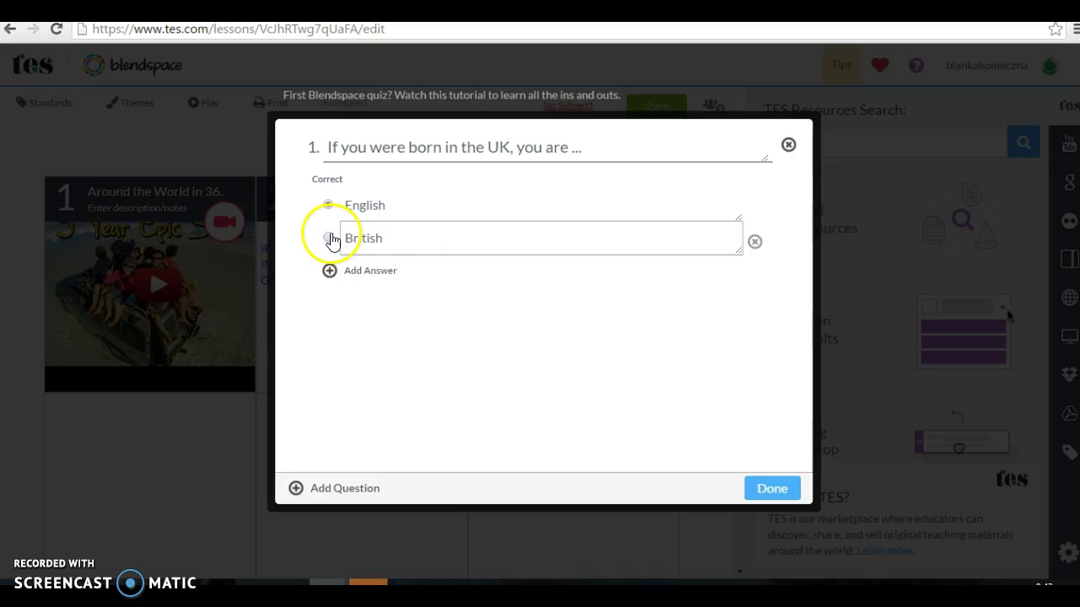
pyautogui.click(328, 238)
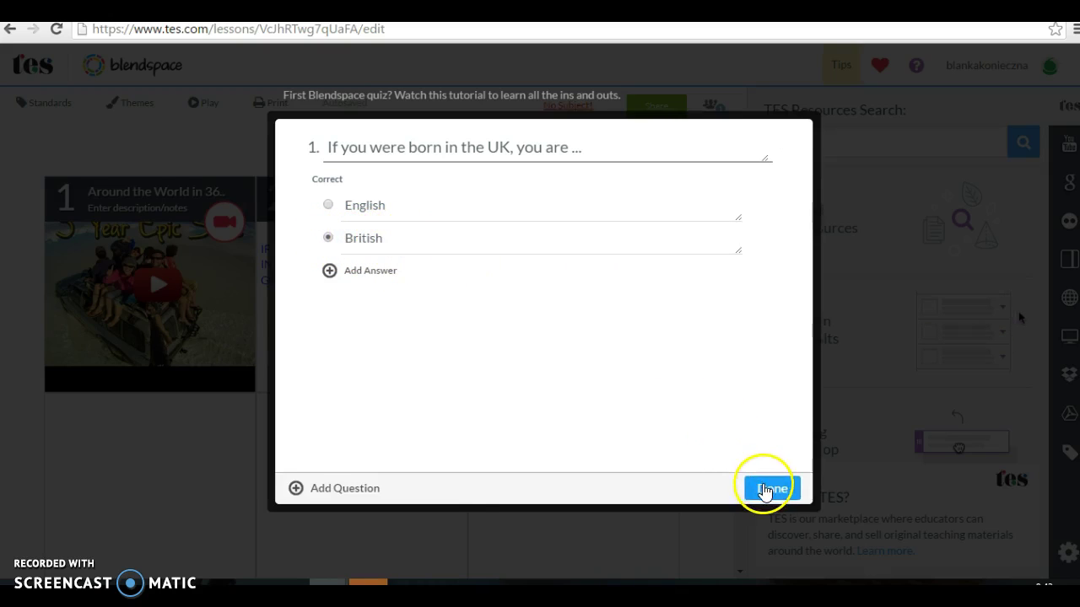
pyautogui.click(767, 489)
# - Try the Colors theme and return to the Dark theme, then leave the Travelling lesson for the Blendspace lessons page
pyautogui.moveTo(615, 224)
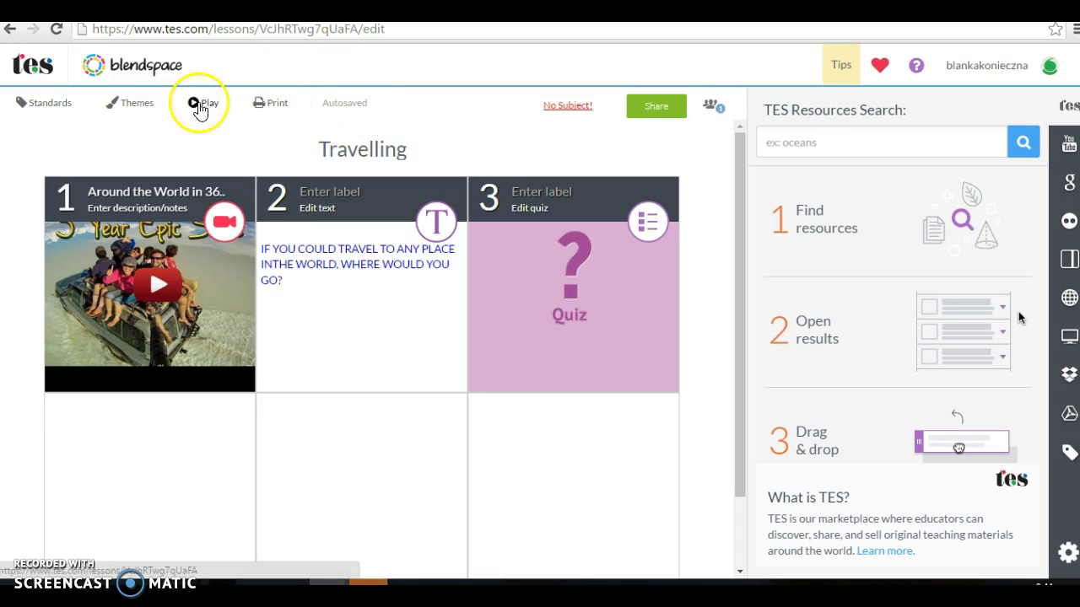
pyautogui.click(137, 110)
pyautogui.click(91, 155)
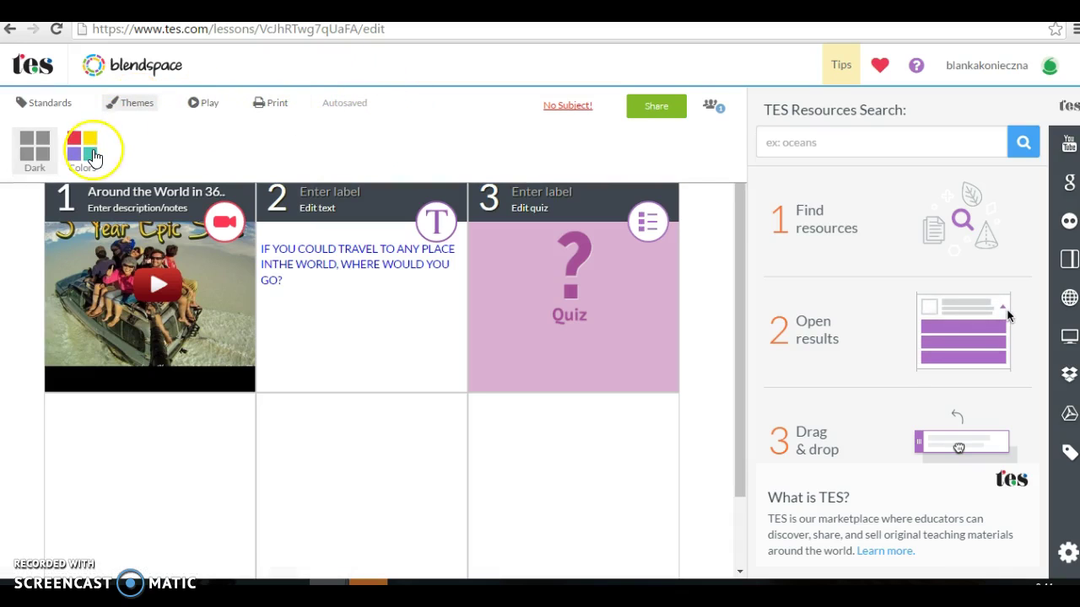
pyautogui.click(38, 157)
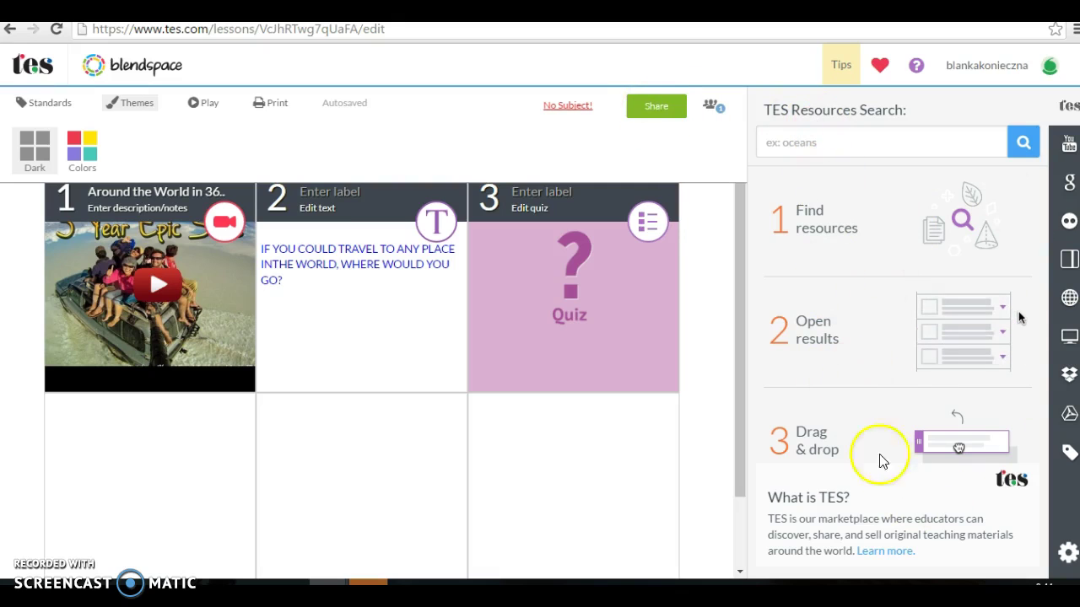
pyautogui.moveTo(426, 224)
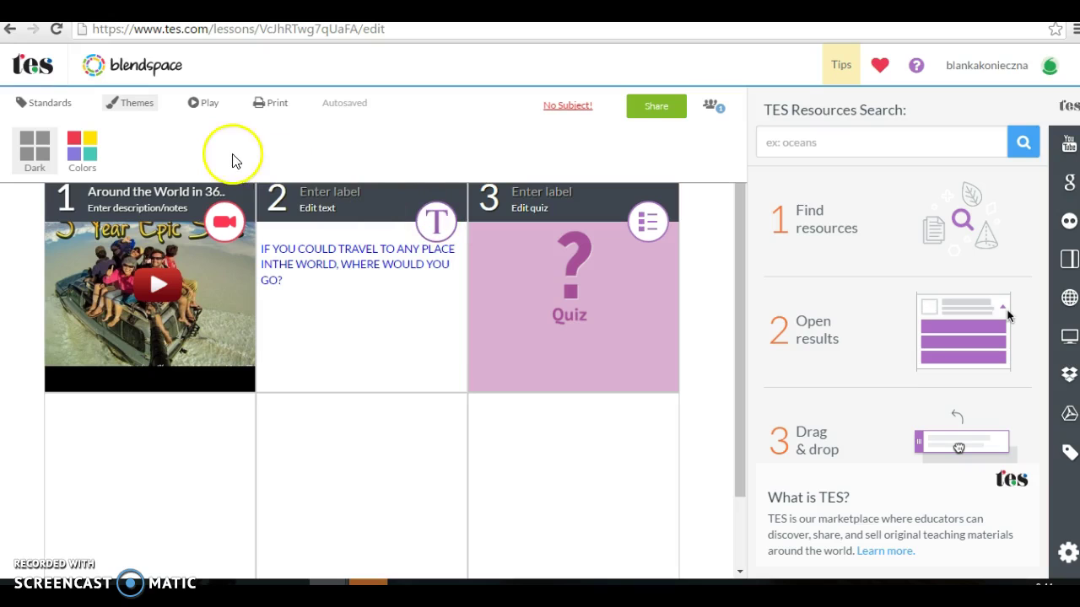
pyautogui.click(122, 65)
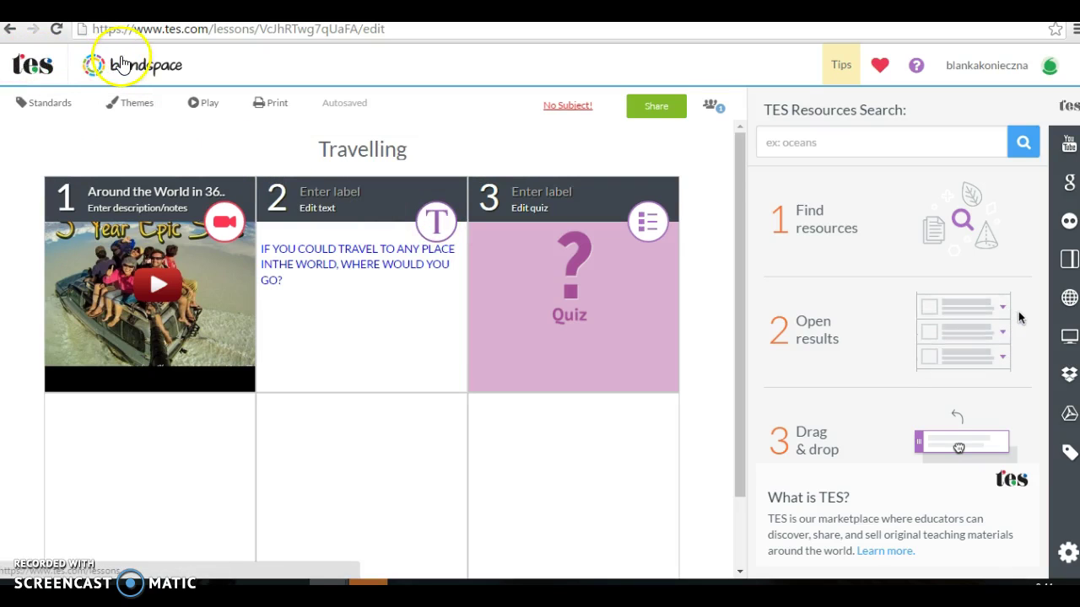